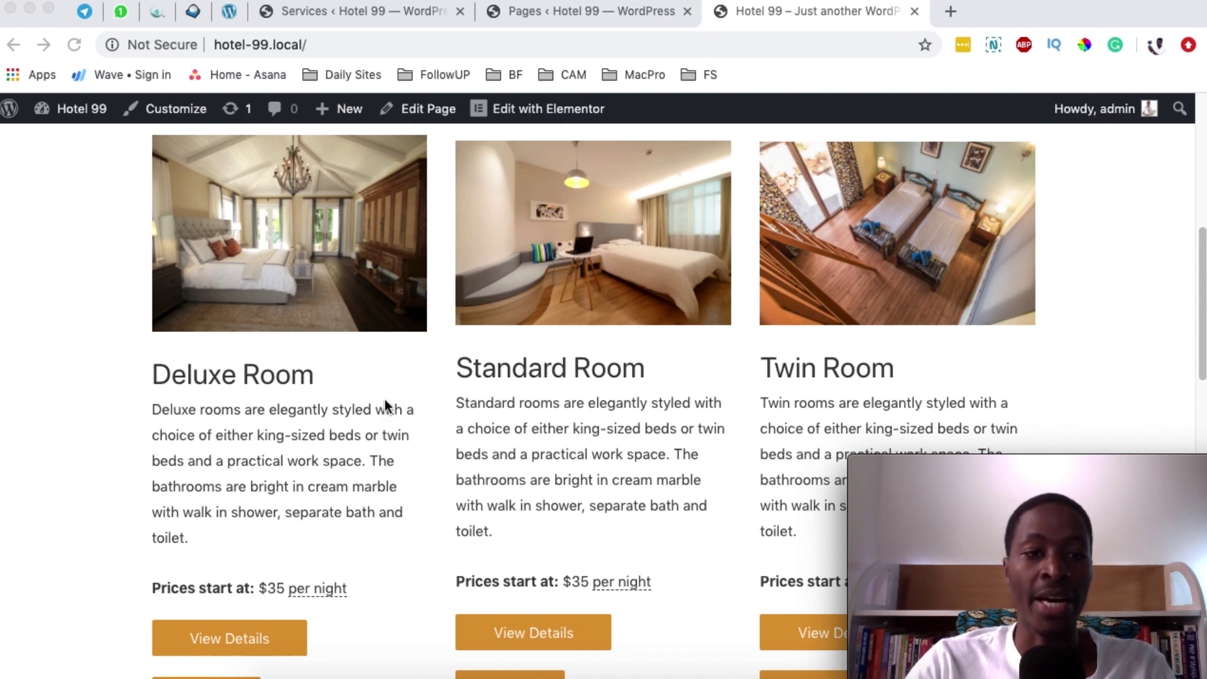
Open the Deluxe Room details page and select its description paragraph
{"action": "scroll", "coordinate": [384, 405], "scroll_direction": "down", "scroll_amount": 1}
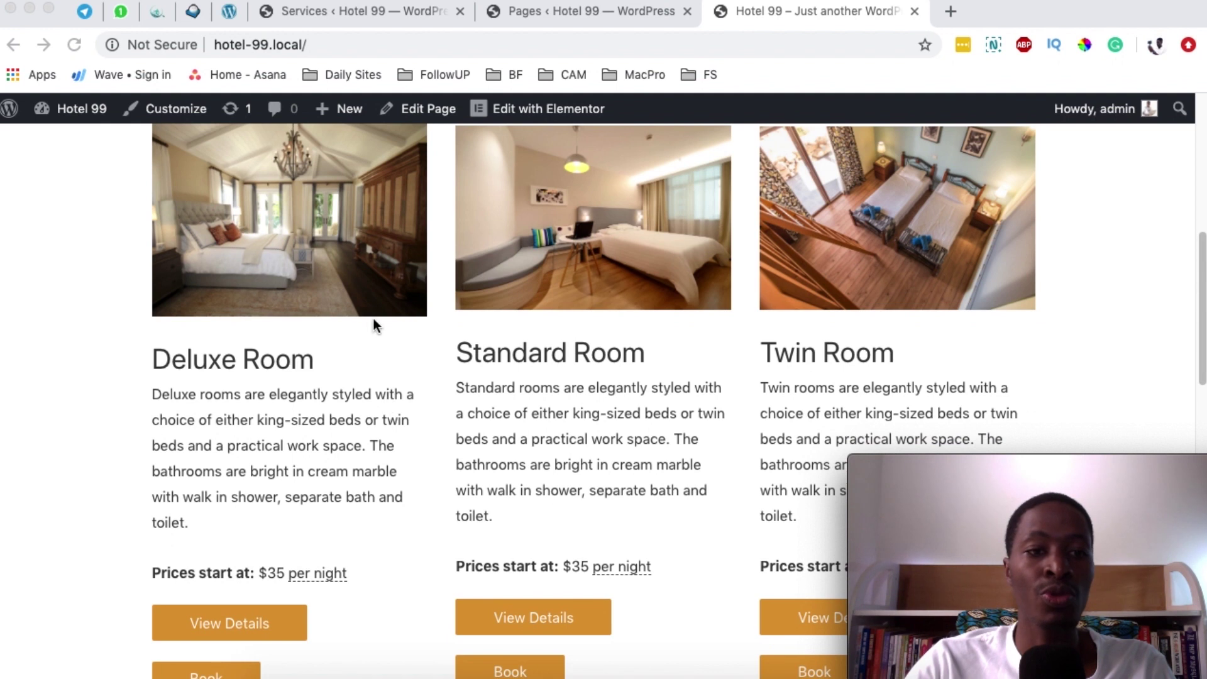
{"action": "left_click", "coordinate": [196, 379]}
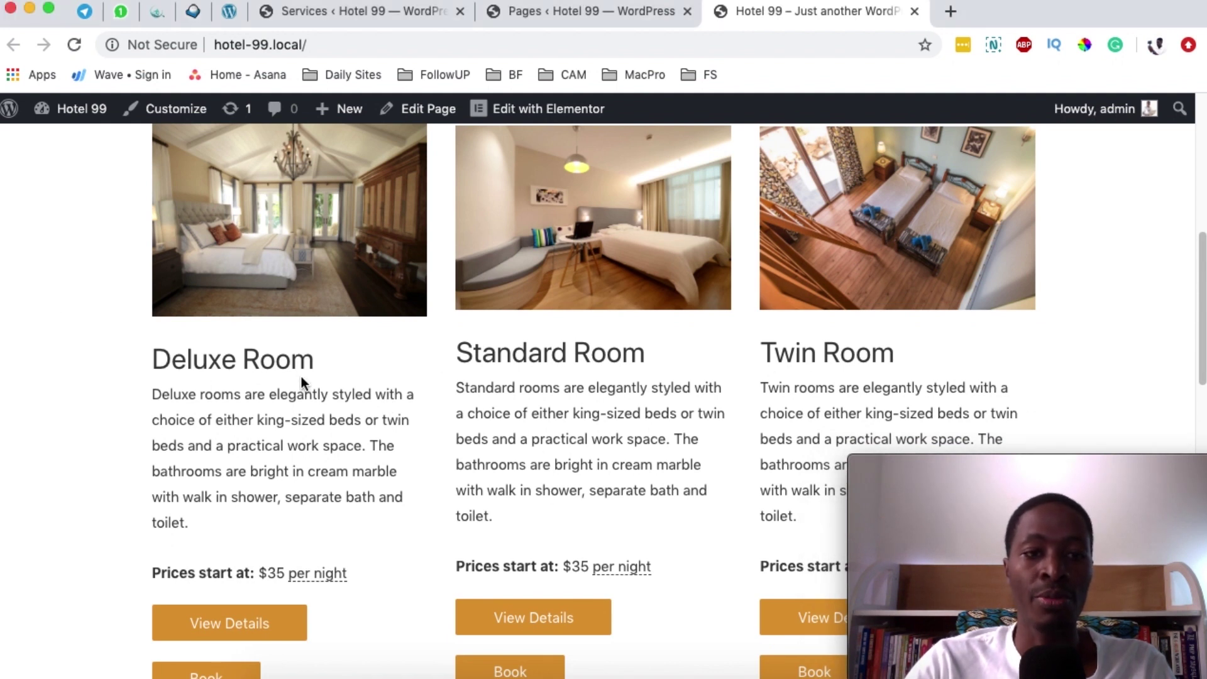
{"action": "scroll", "coordinate": [321, 464], "scroll_direction": "down", "scroll_amount": 3}
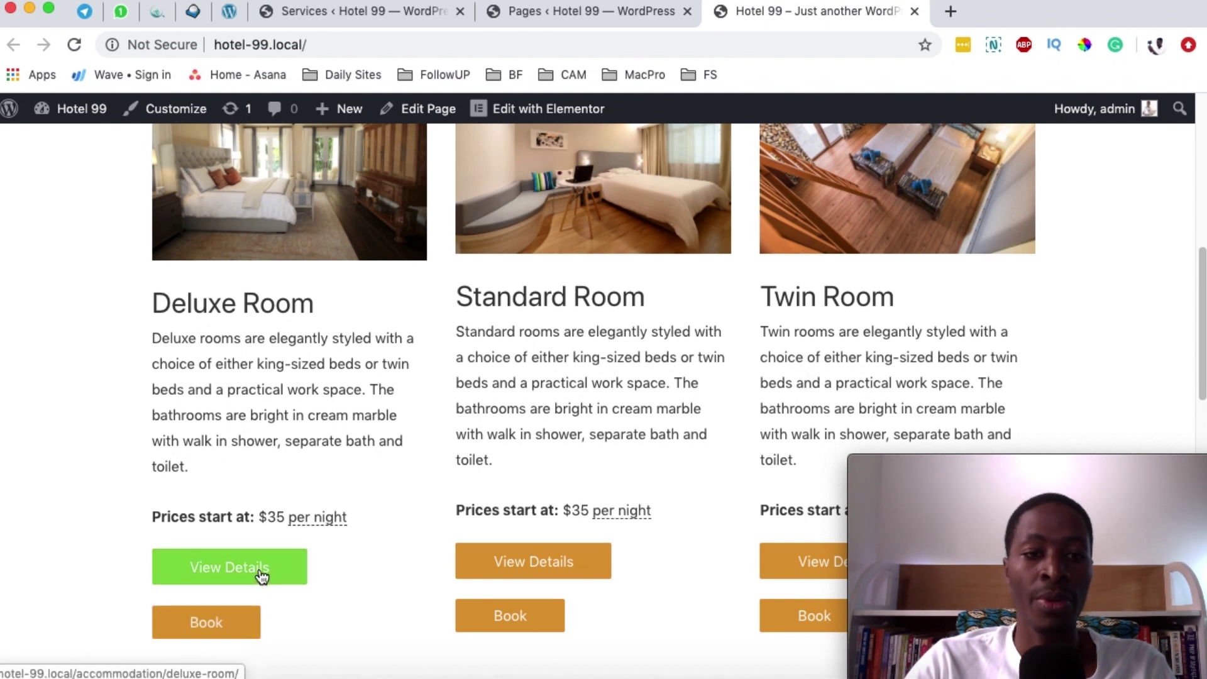
{"action": "left_click", "coordinate": [286, 579]}
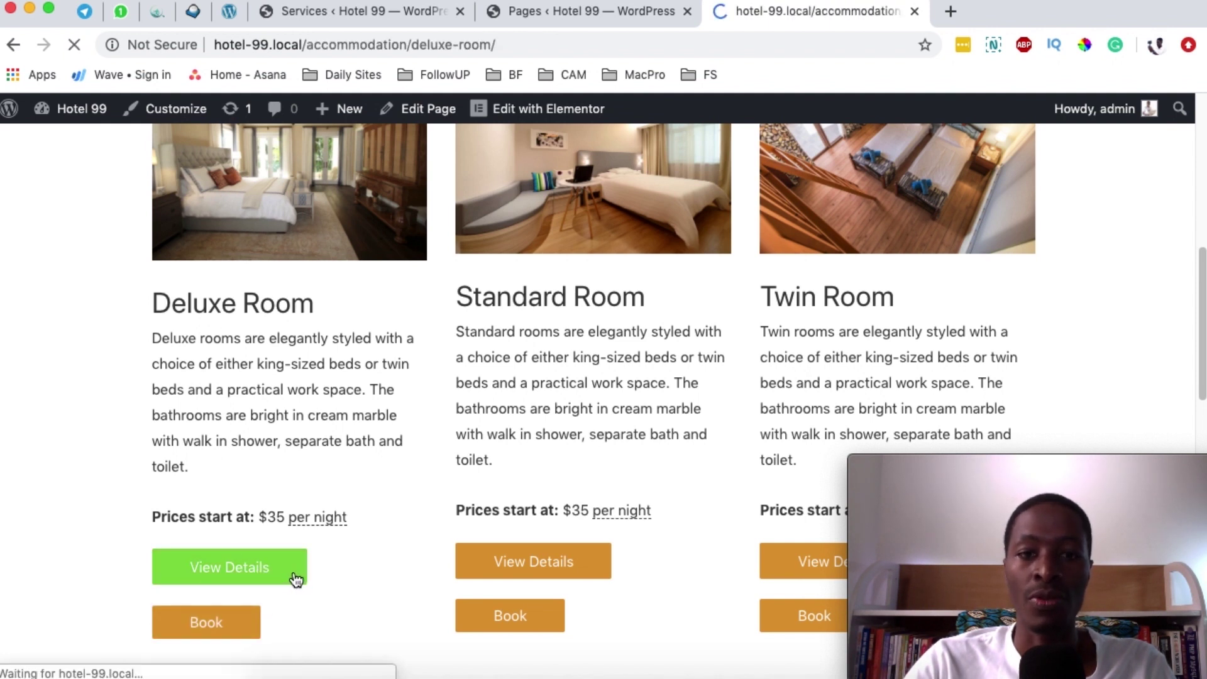
{"action": "scroll", "coordinate": [439, 505], "scroll_direction": "down", "scroll_amount": 7}
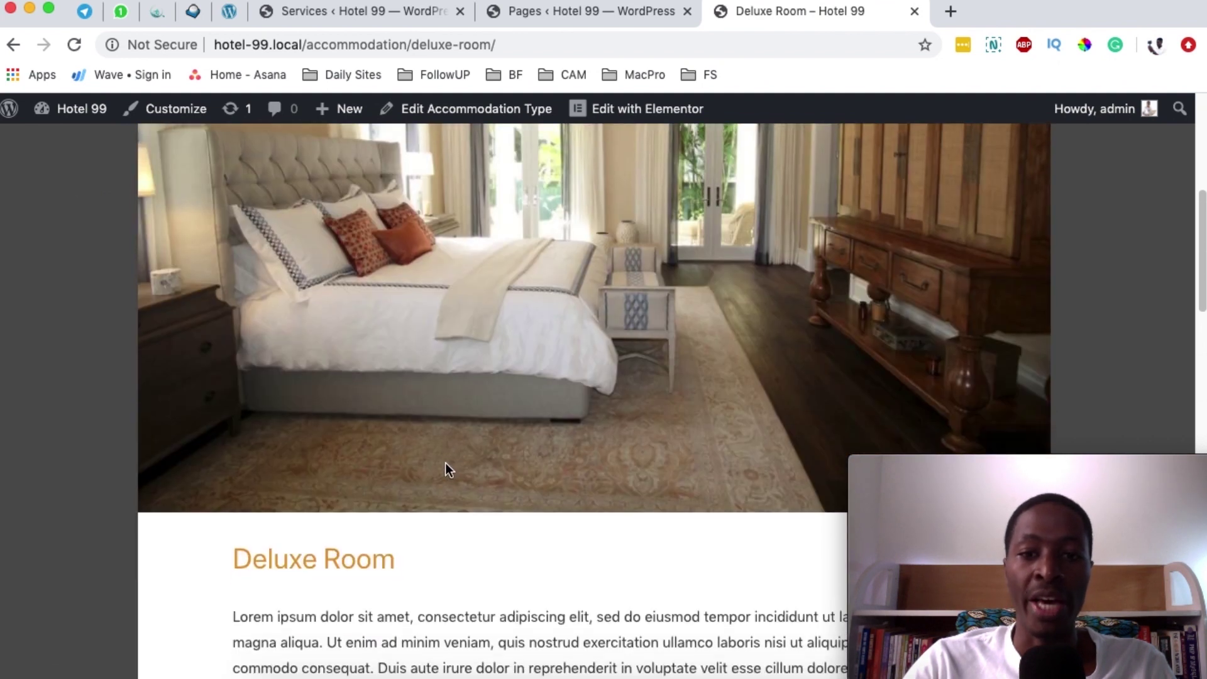
{"action": "scroll", "coordinate": [513, 315], "scroll_direction": "down", "scroll_amount": 6}
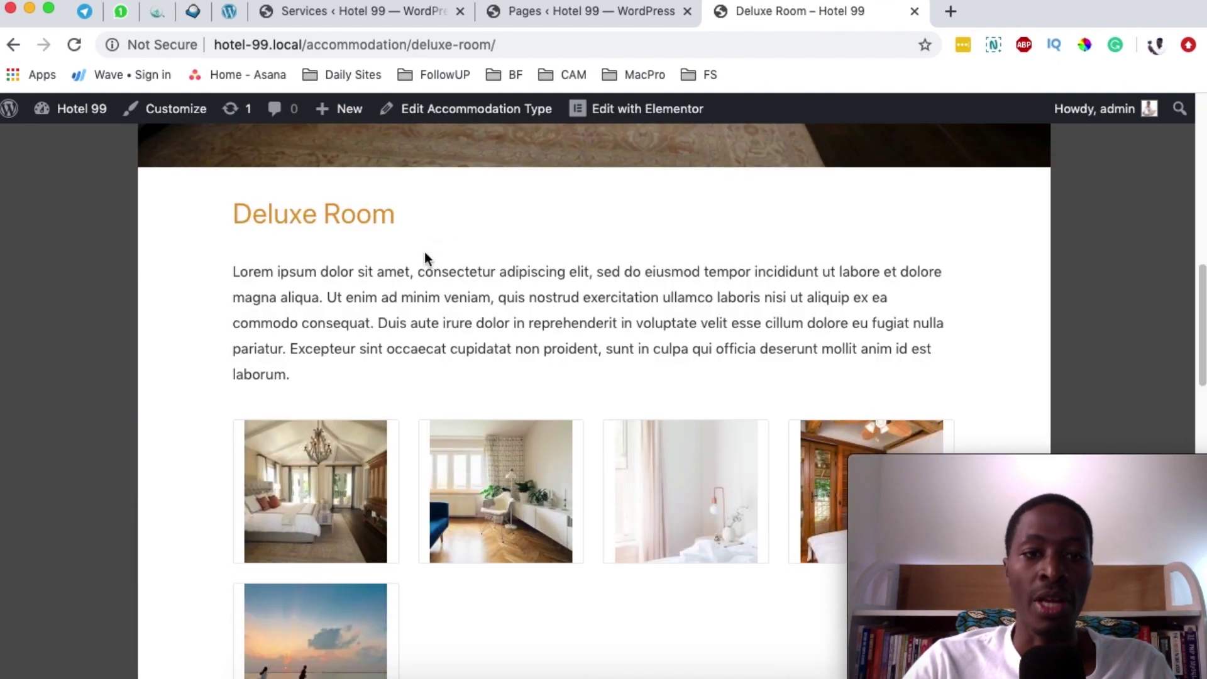
{"action": "triple_click", "coordinate": [272, 365]}
{"action": "scroll", "coordinate": [386, 354], "scroll_direction": "down", "scroll_amount": 3}
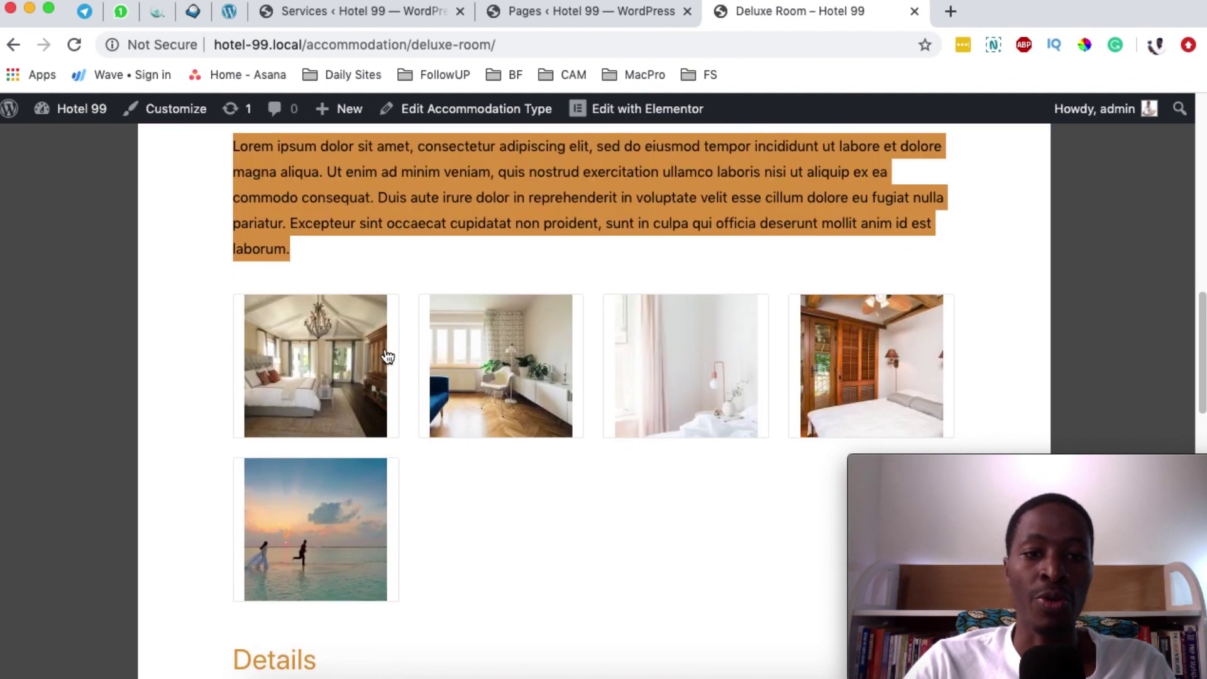
Enlarge the first gallery photo, cycle through the gallery images, then close the lightbox
{"action": "left_click", "coordinate": [374, 340]}
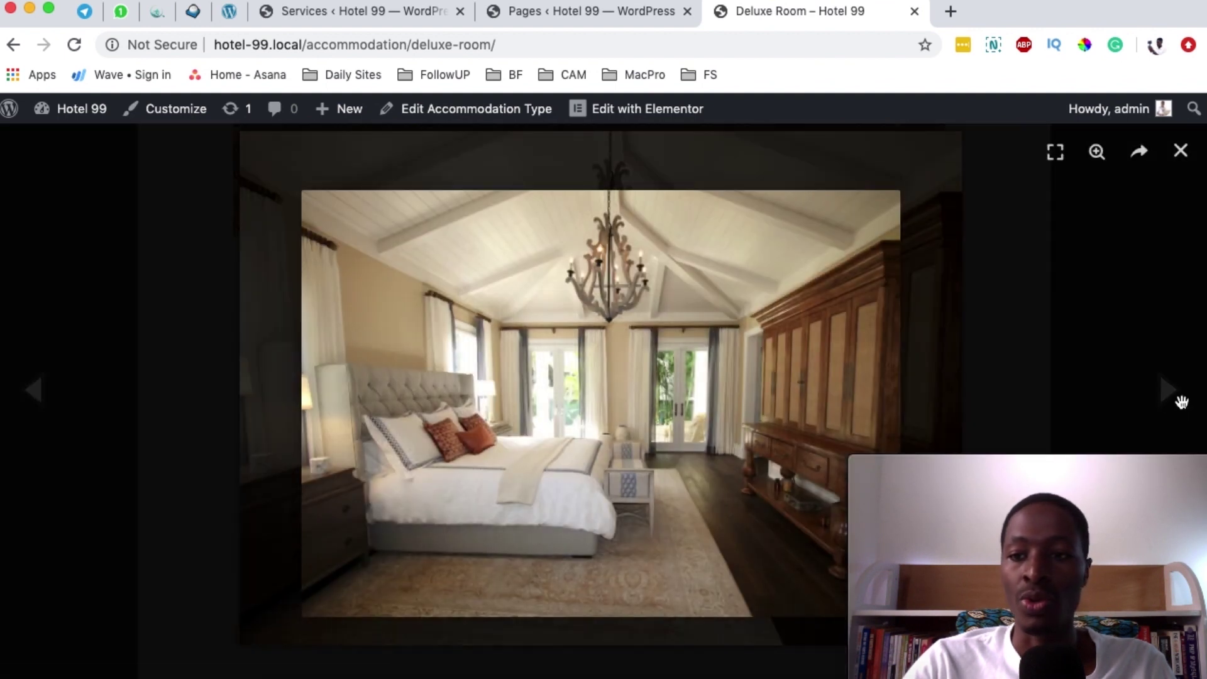
{"action": "left_click", "coordinate": [1170, 393]}
{"action": "left_click", "coordinate": [1171, 400]}
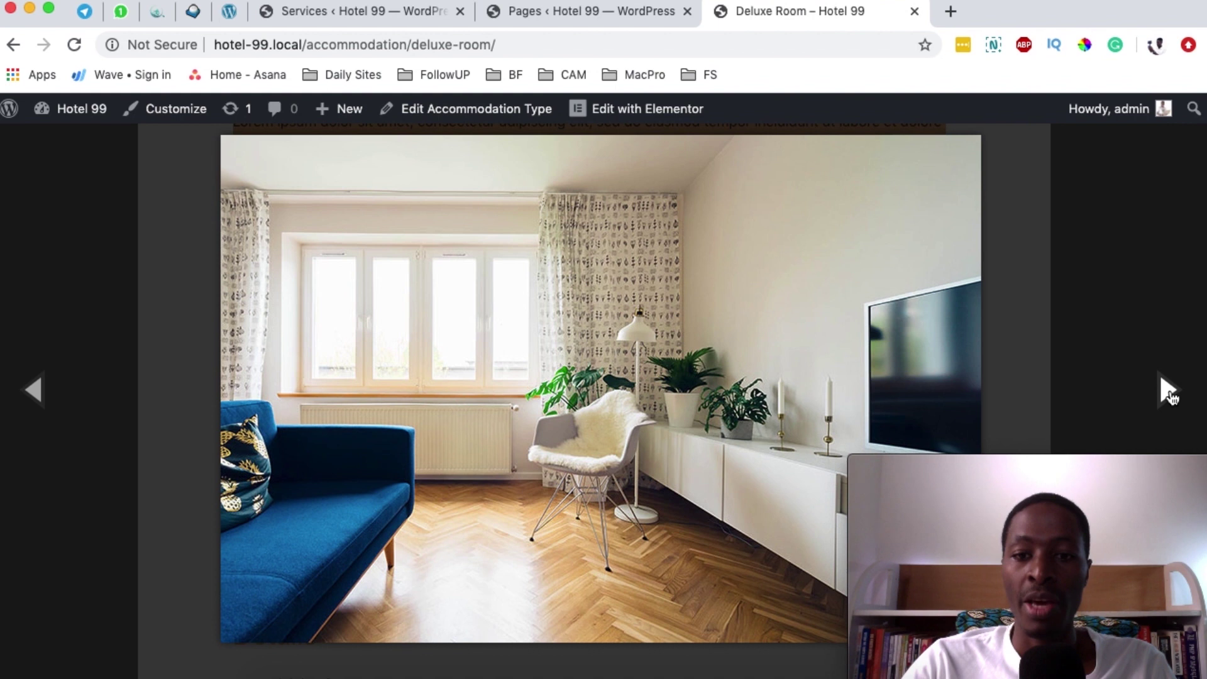
{"action": "left_click", "coordinate": [1171, 397]}
{"action": "left_click", "coordinate": [1171, 396]}
{"action": "left_click", "coordinate": [1171, 396]}
{"action": "left_click", "coordinate": [1171, 396]}
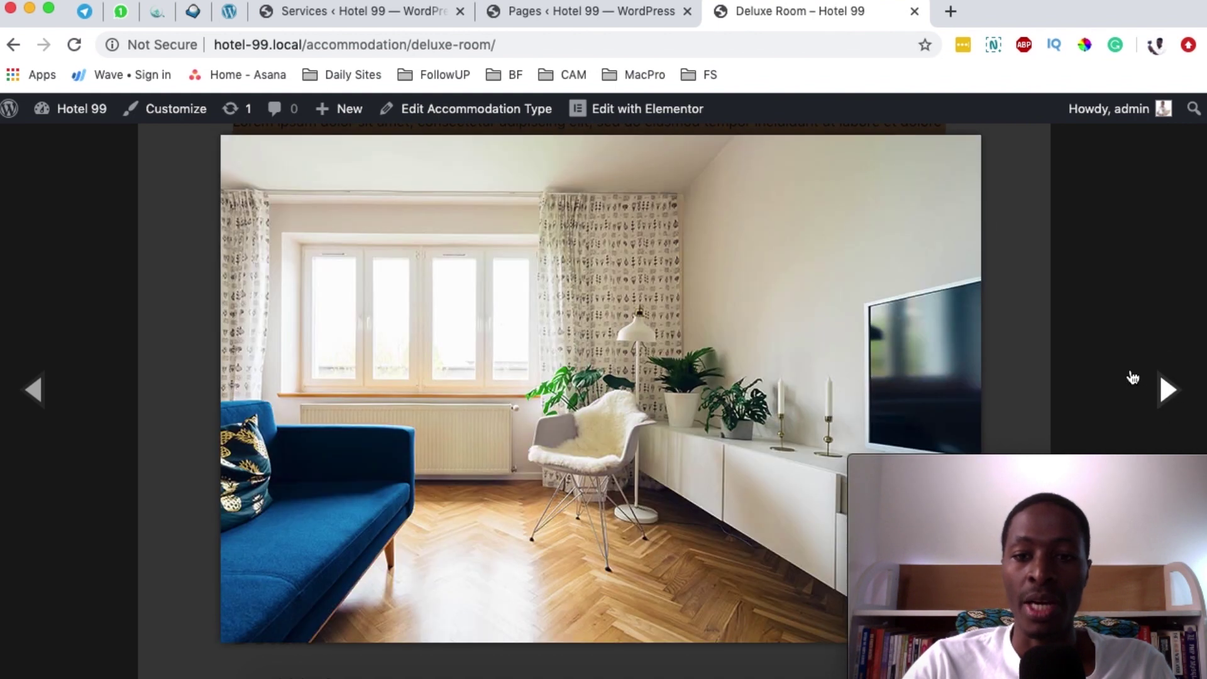
{"action": "left_click", "coordinate": [1132, 377]}
Scroll through the Details, Availability calendar and Reservation Form sections
{"action": "scroll", "coordinate": [521, 483], "scroll_direction": "down", "scroll_amount": 6}
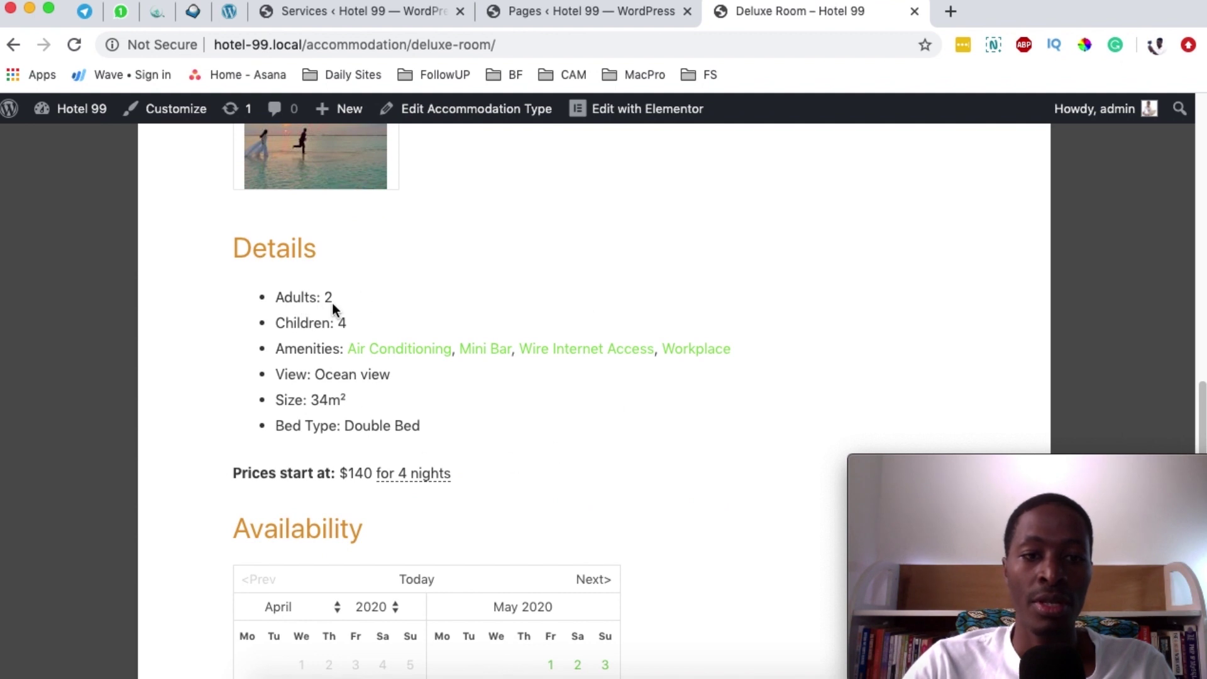
{"action": "scroll", "coordinate": [277, 396], "scroll_direction": "down", "scroll_amount": 4}
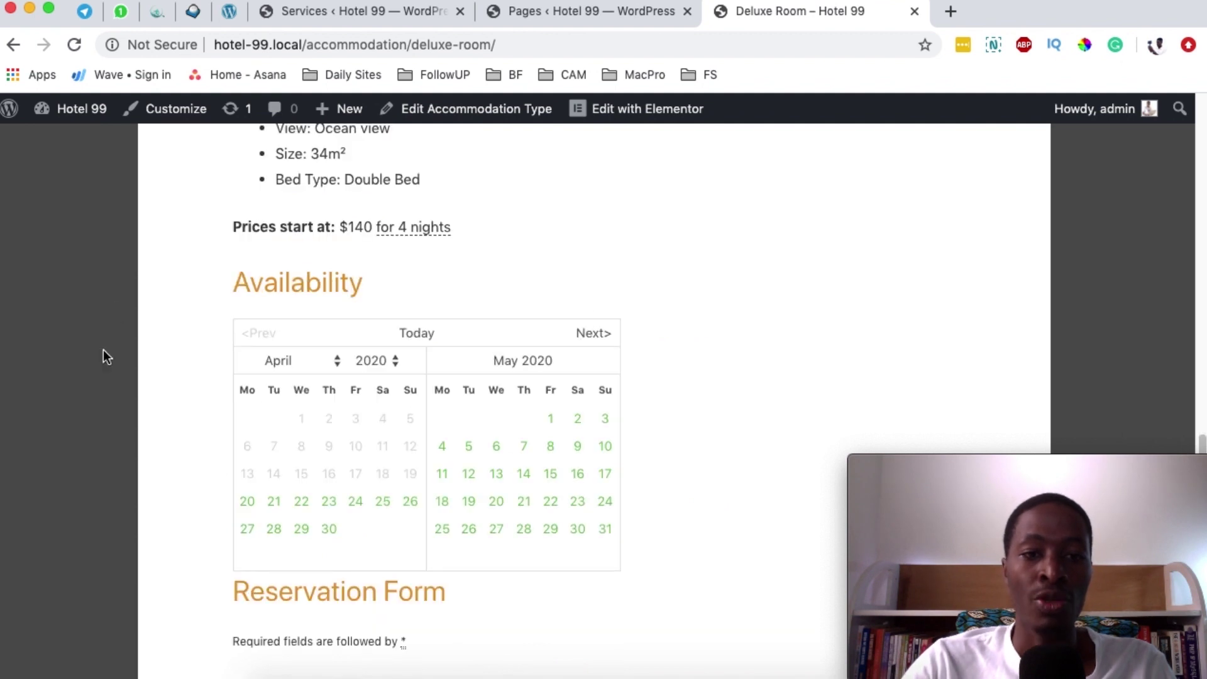
{"action": "scroll", "coordinate": [648, 389], "scroll_direction": "down", "scroll_amount": 2}
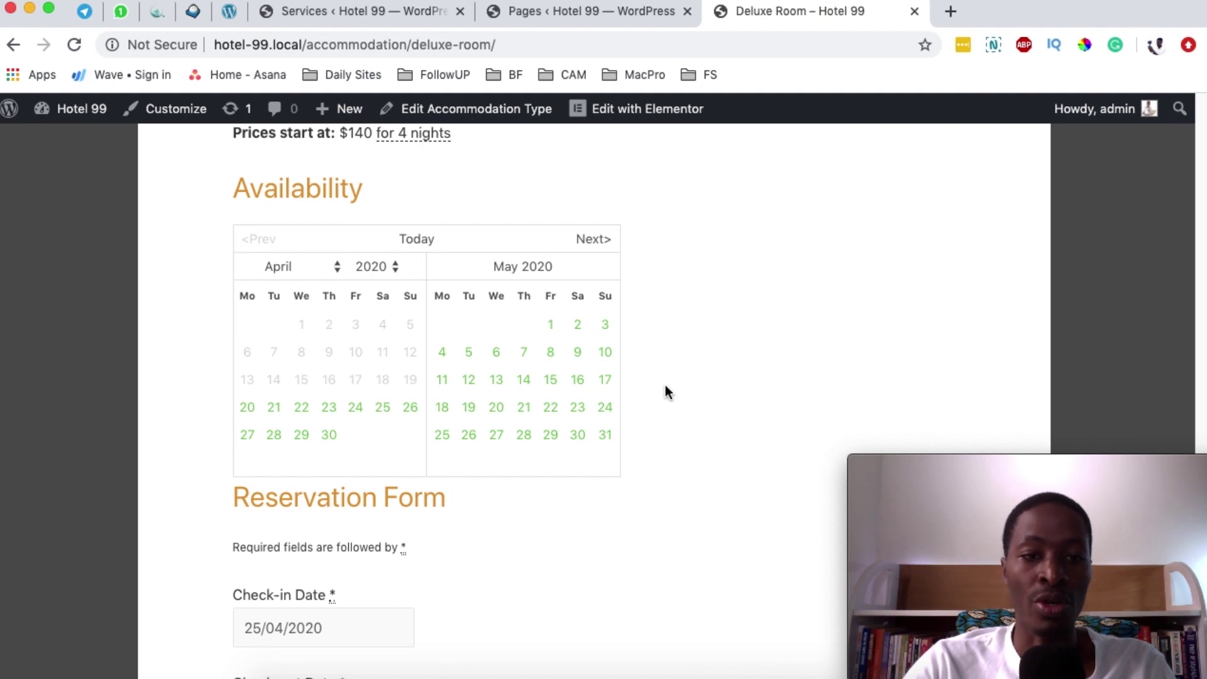
{"action": "scroll", "coordinate": [668, 392], "scroll_direction": "down", "scroll_amount": 5}
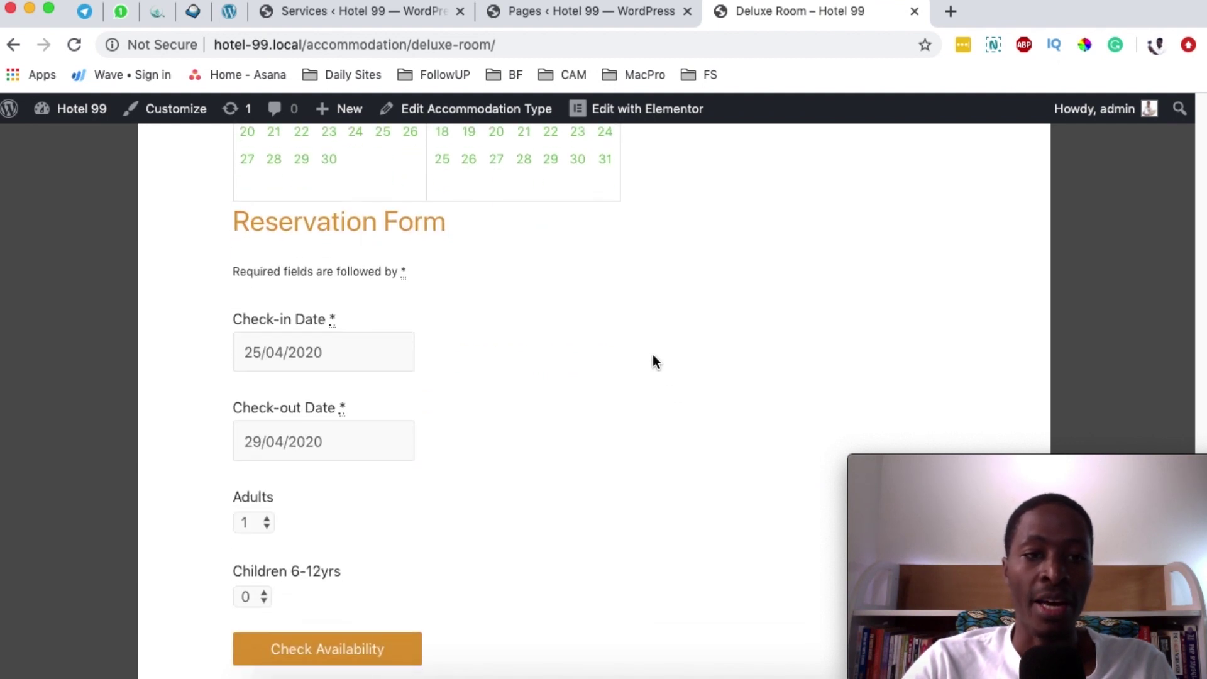
{"action": "scroll", "coordinate": [545, 514], "scroll_direction": "down", "scroll_amount": 1}
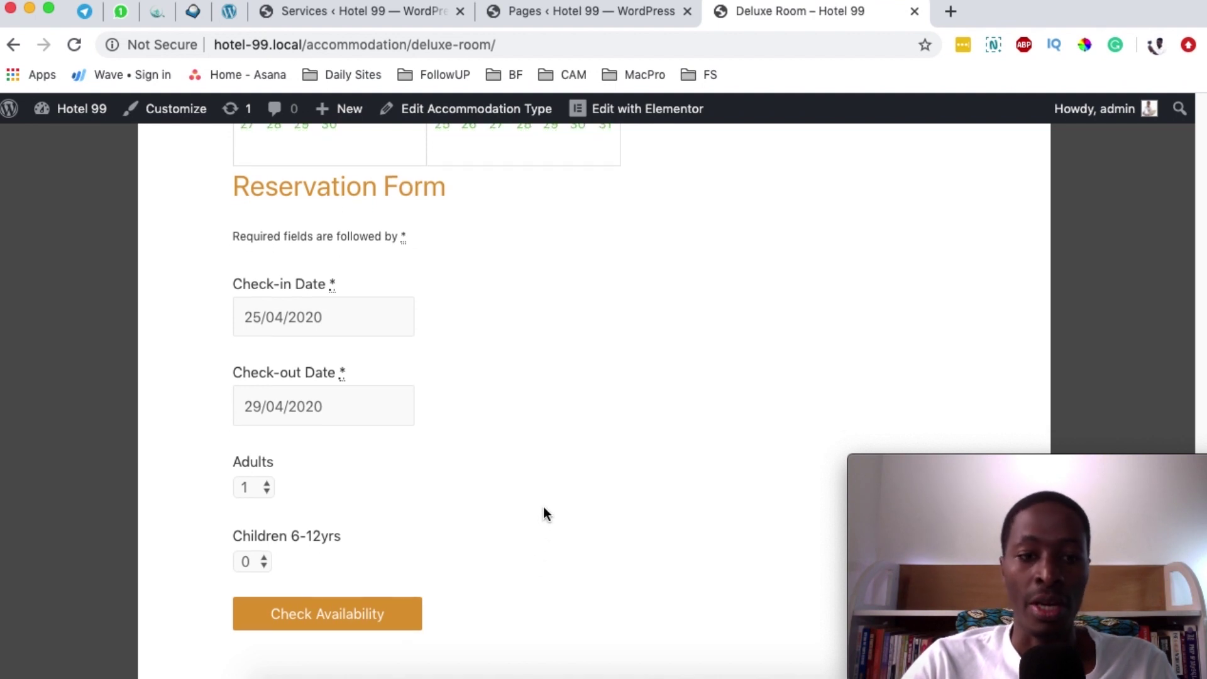
{"action": "scroll", "coordinate": [543, 507], "scroll_direction": "down", "scroll_amount": 3}
{"action": "scroll", "coordinate": [544, 504], "scroll_direction": "up", "scroll_amount": 10}
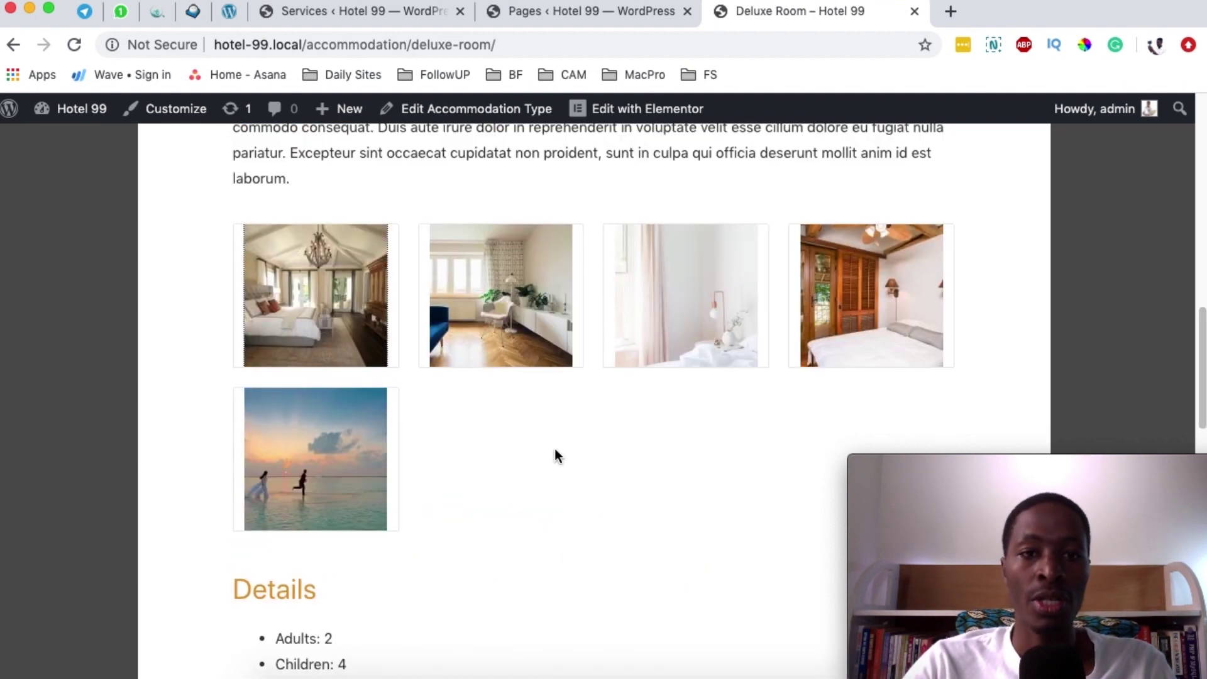
{"action": "scroll", "coordinate": [555, 448], "scroll_direction": "up", "scroll_amount": 2}
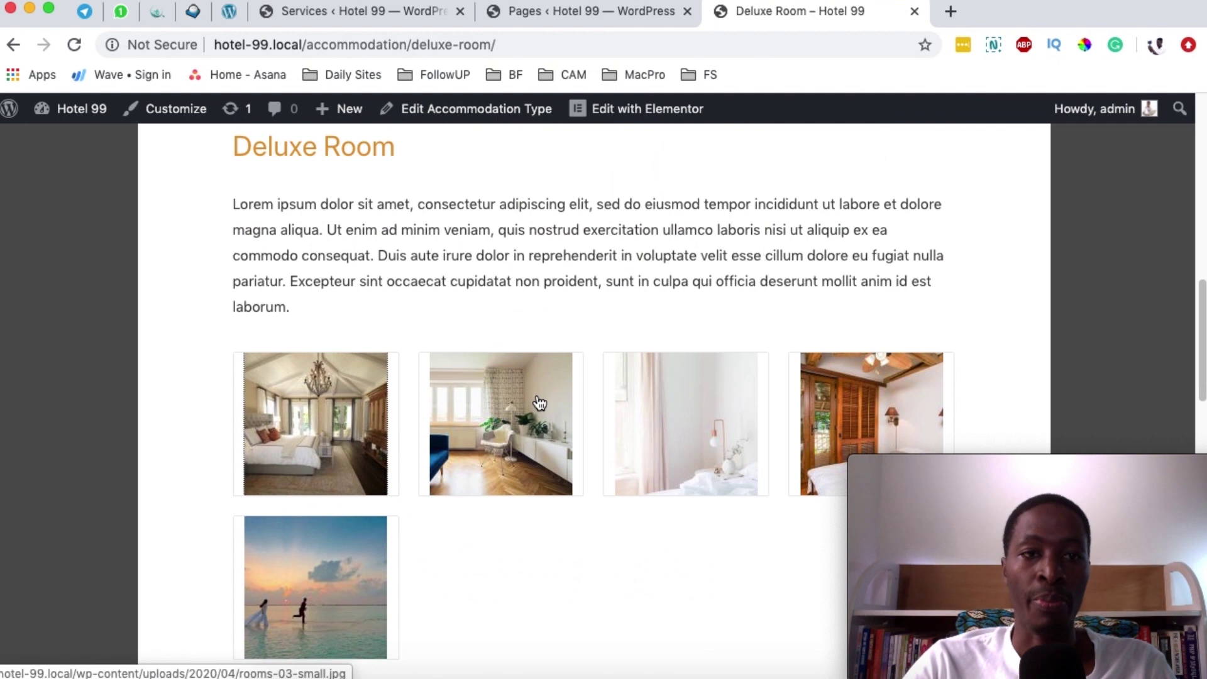
In the admin Plugins page, select the Hotel Booking plugin name, then go to Accommodation Types
{"action": "left_click", "coordinate": [361, 14]}
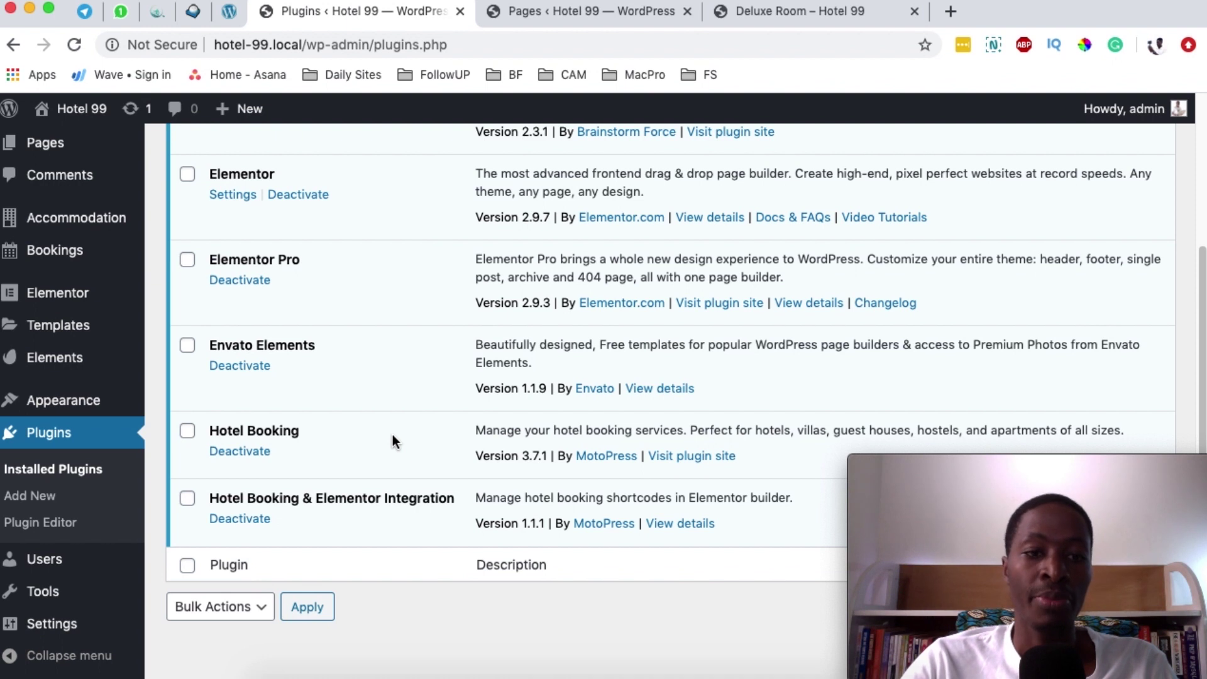
{"action": "left_click", "coordinate": [275, 431]}
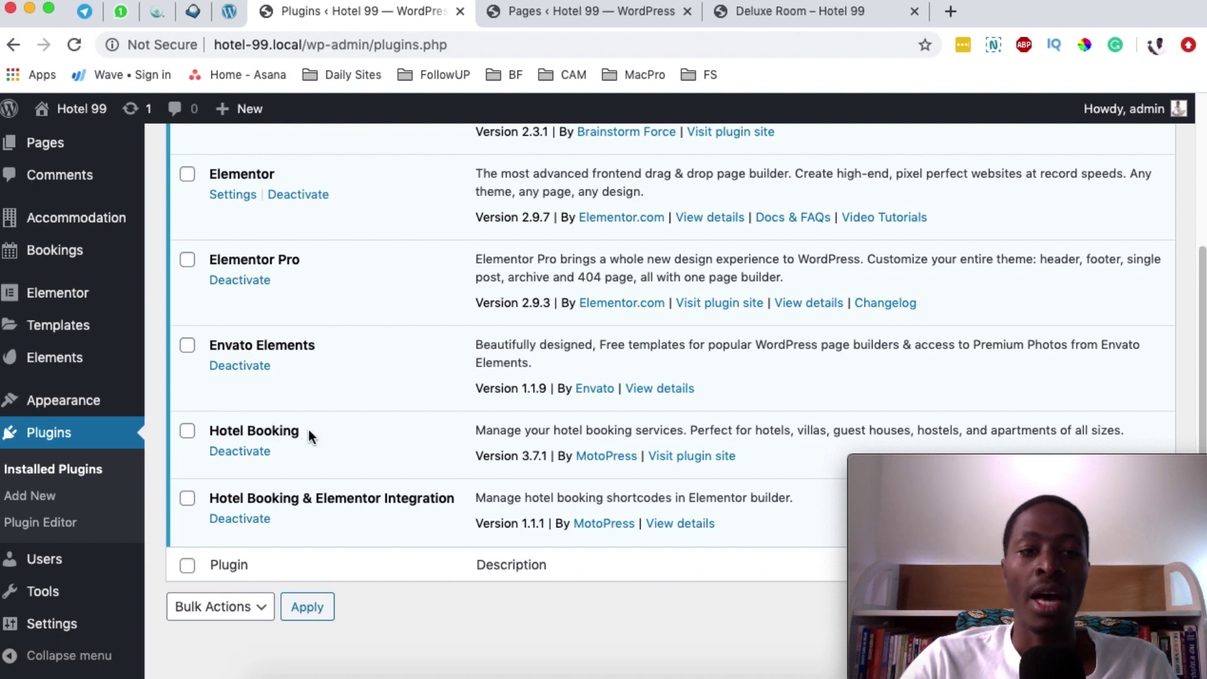
{"action": "left_click_drag", "start_coordinate": [310, 435], "coordinate": [207, 431]}
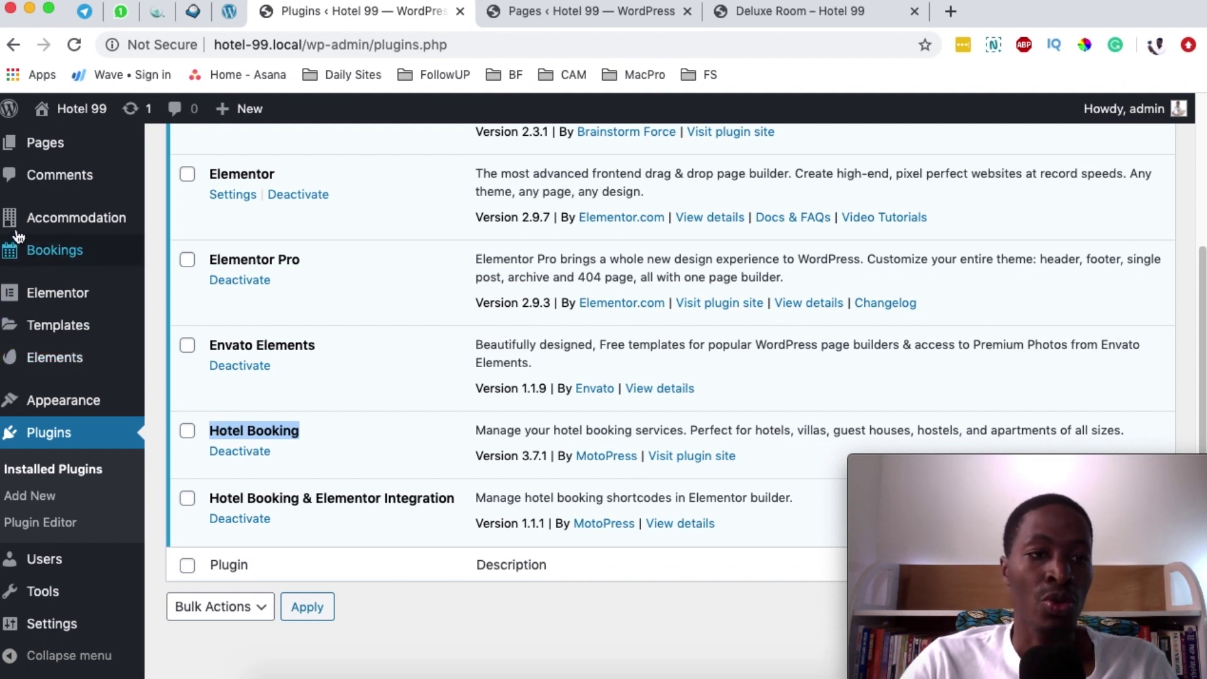
{"action": "mouse_move", "coordinate": [67, 254]}
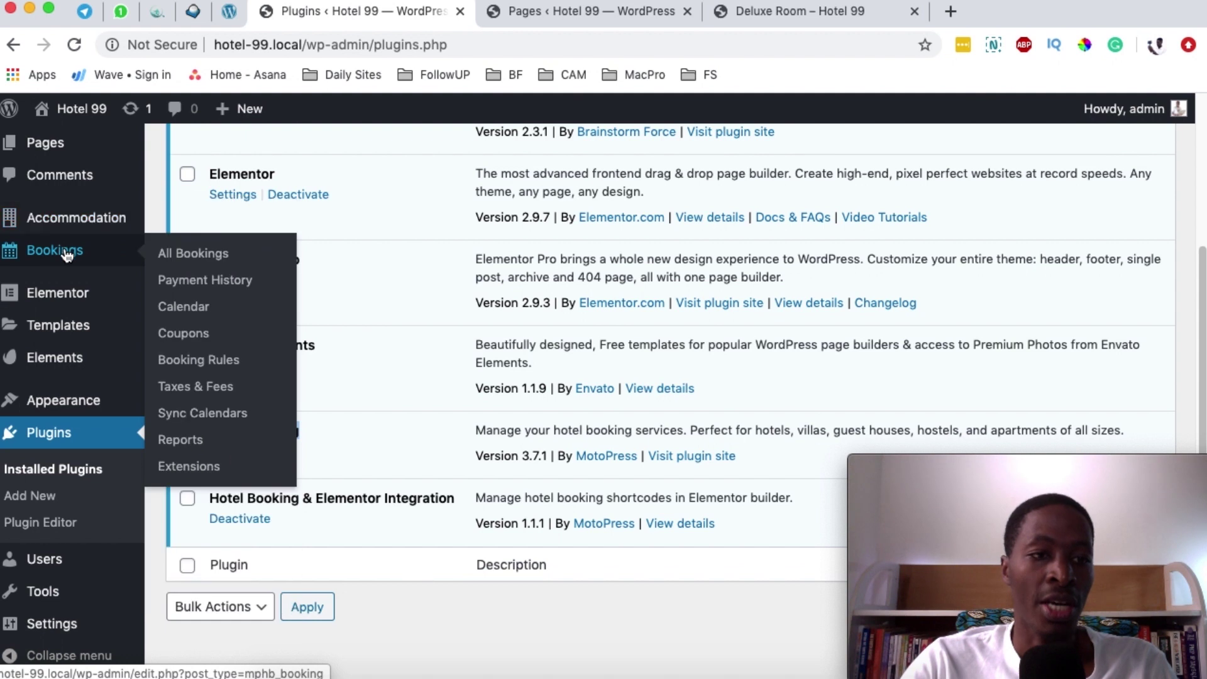
{"action": "mouse_move", "coordinate": [51, 222]}
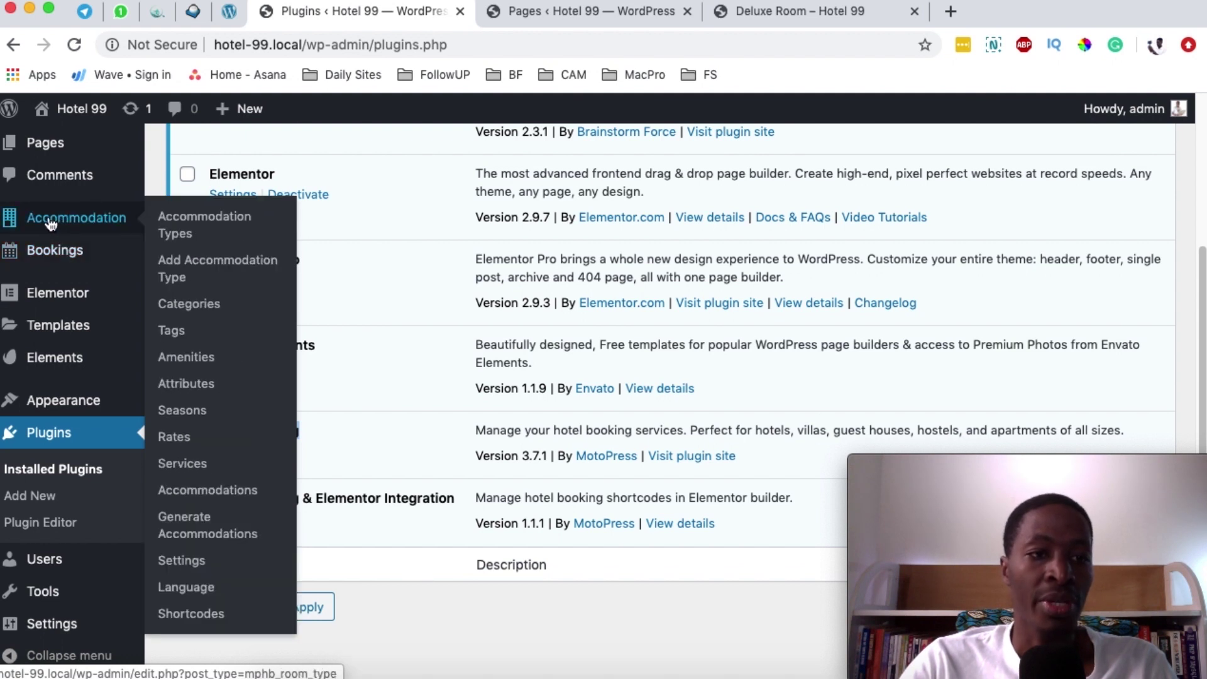
{"action": "left_click", "coordinate": [208, 221]}
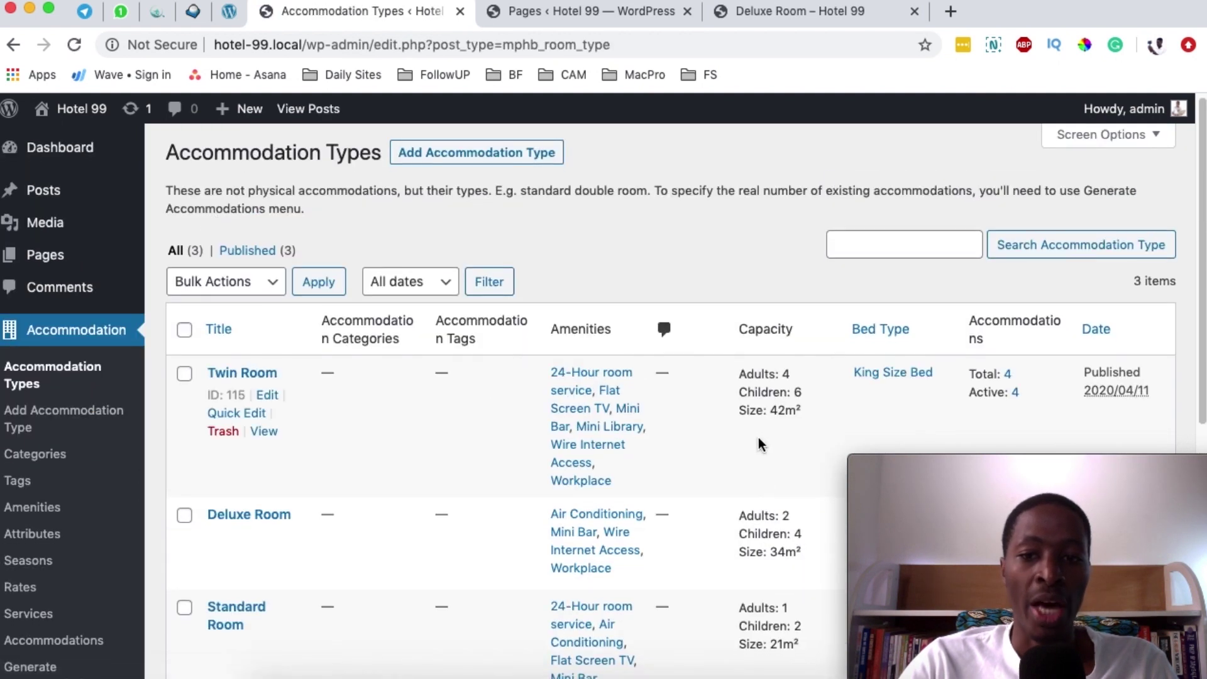
Review the Twin, Deluxe and Standard Room types, reload the Pages tab, and return
{"action": "scroll", "coordinate": [759, 435], "scroll_direction": "down", "scroll_amount": 2}
{"action": "scroll", "coordinate": [758, 433], "scroll_direction": "down", "scroll_amount": 1}
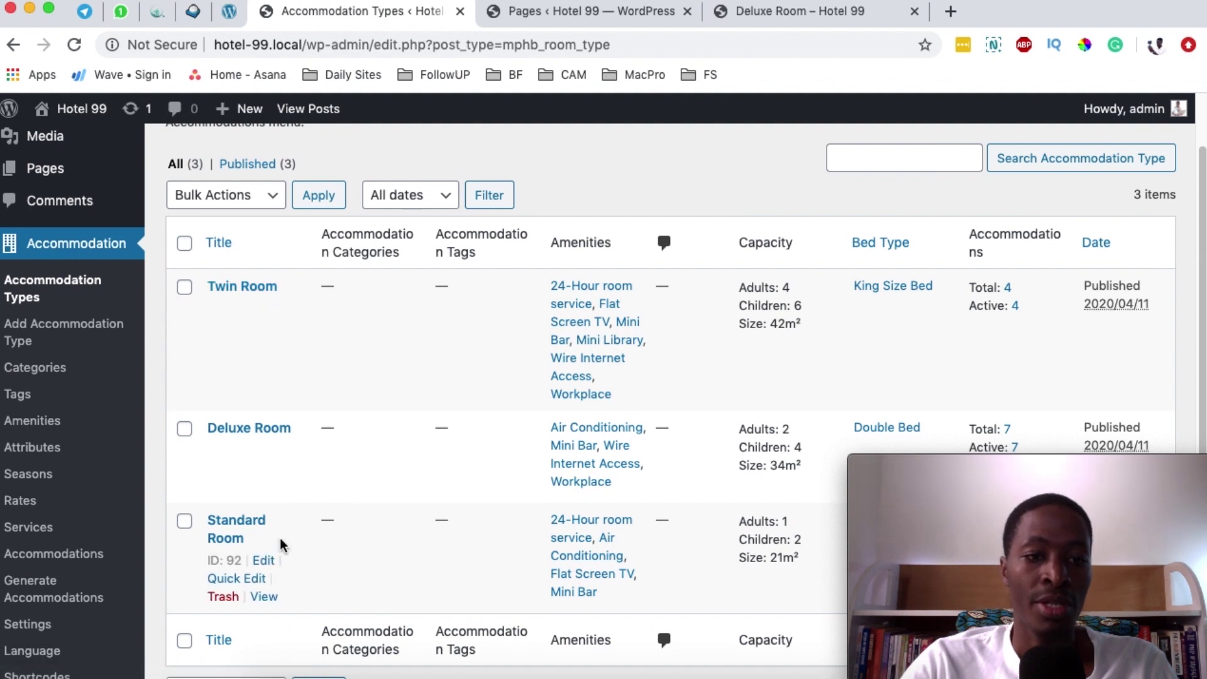
{"action": "key", "text": "ctrl+Tab"}
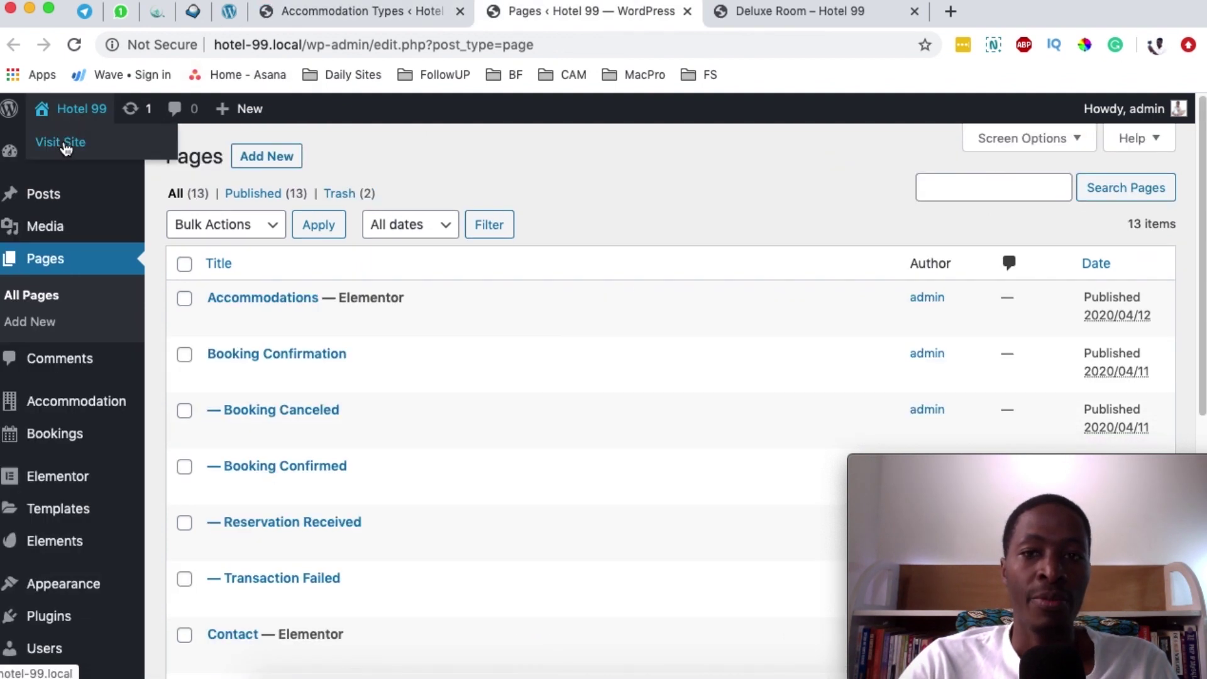
{"action": "key", "text": "super+r"}
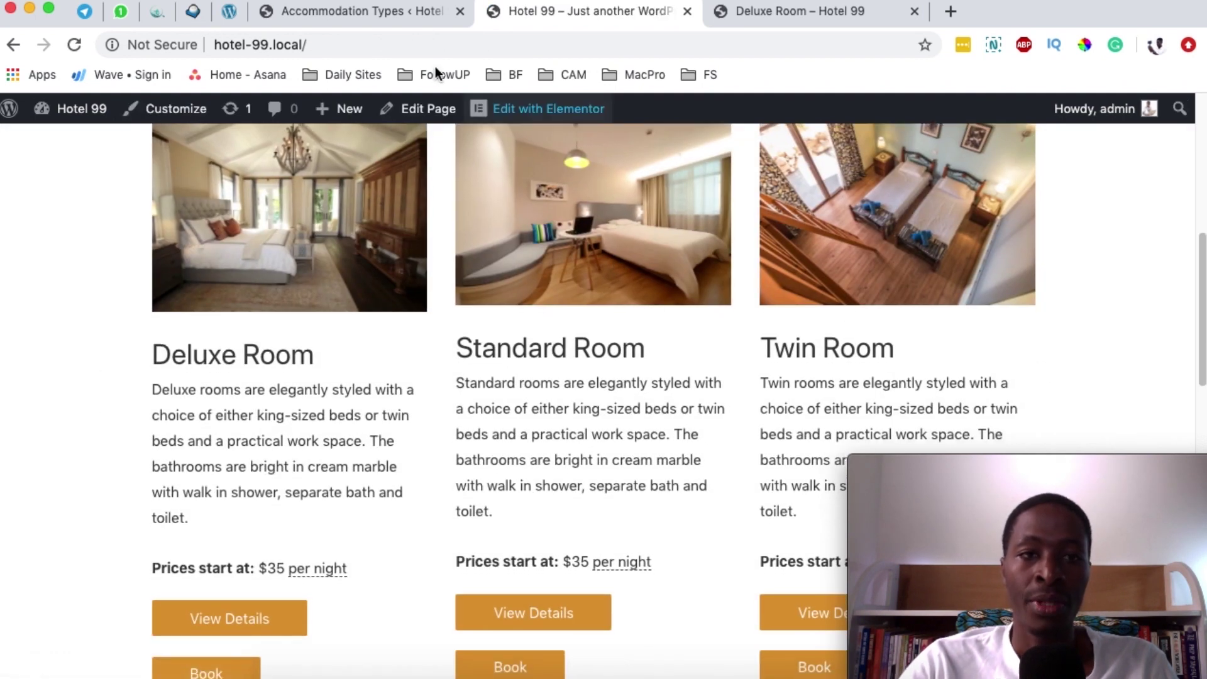
{"action": "left_click", "coordinate": [406, 13]}
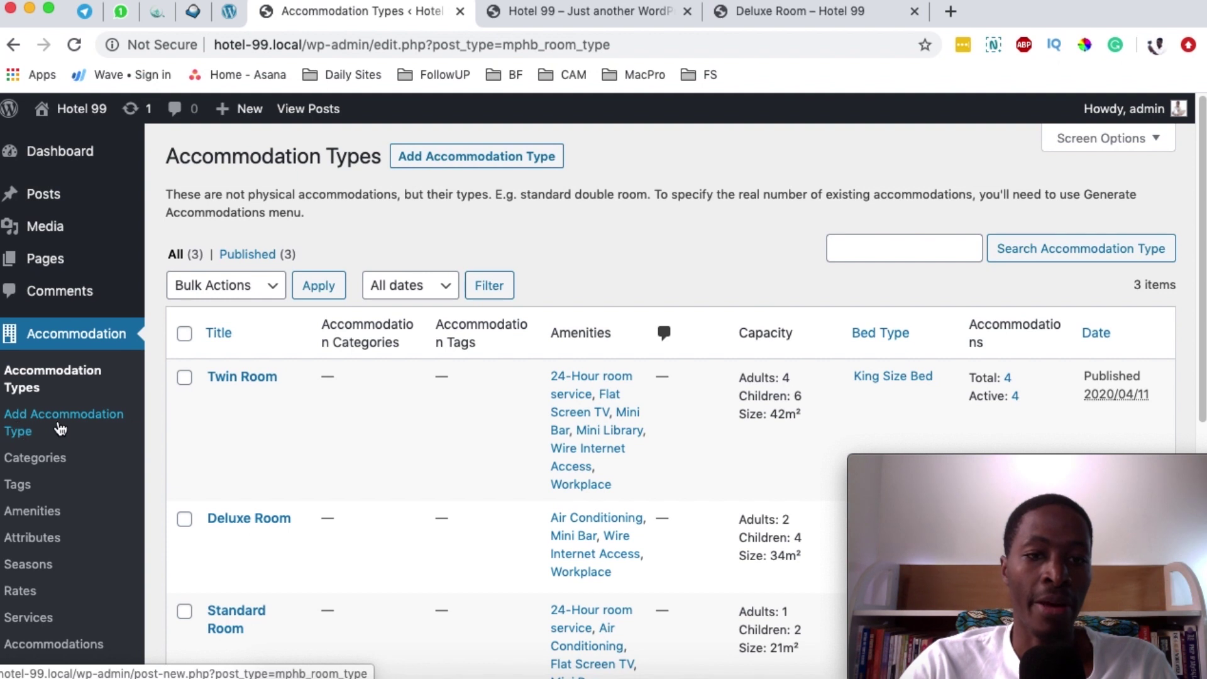
Create a new accommodation type titled 'Executive' with a pasted Lorem ipsum description
{"action": "left_click", "coordinate": [444, 157]}
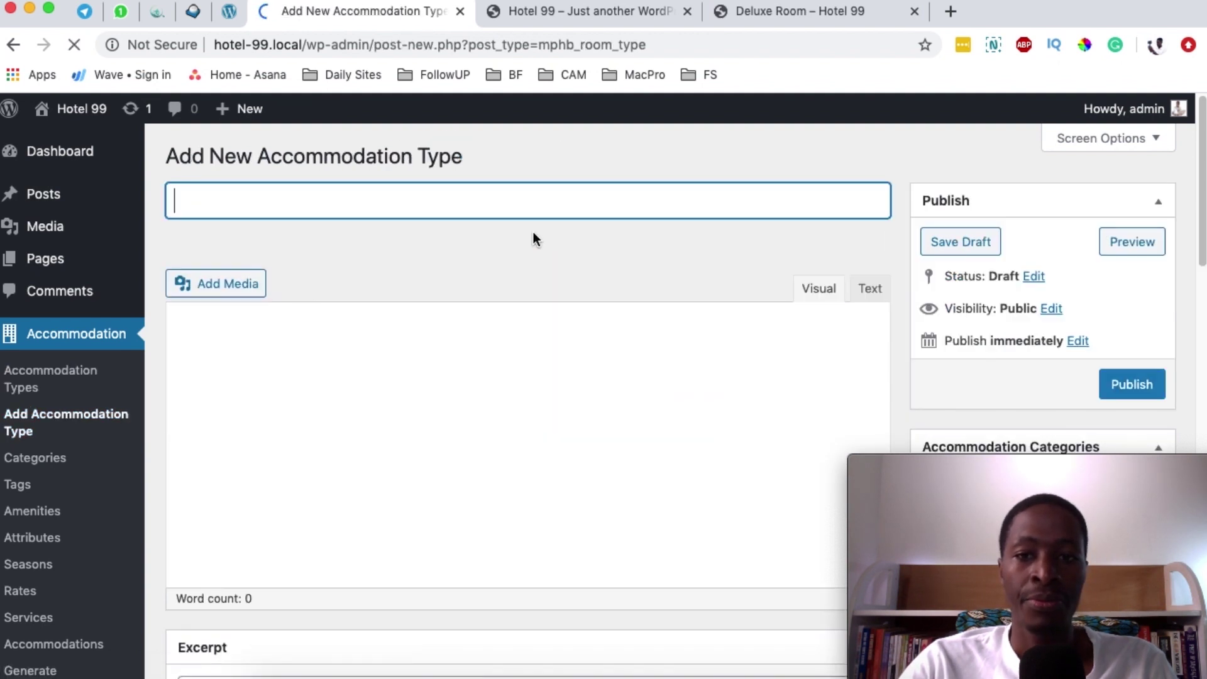
{"action": "type", "text": "E"}
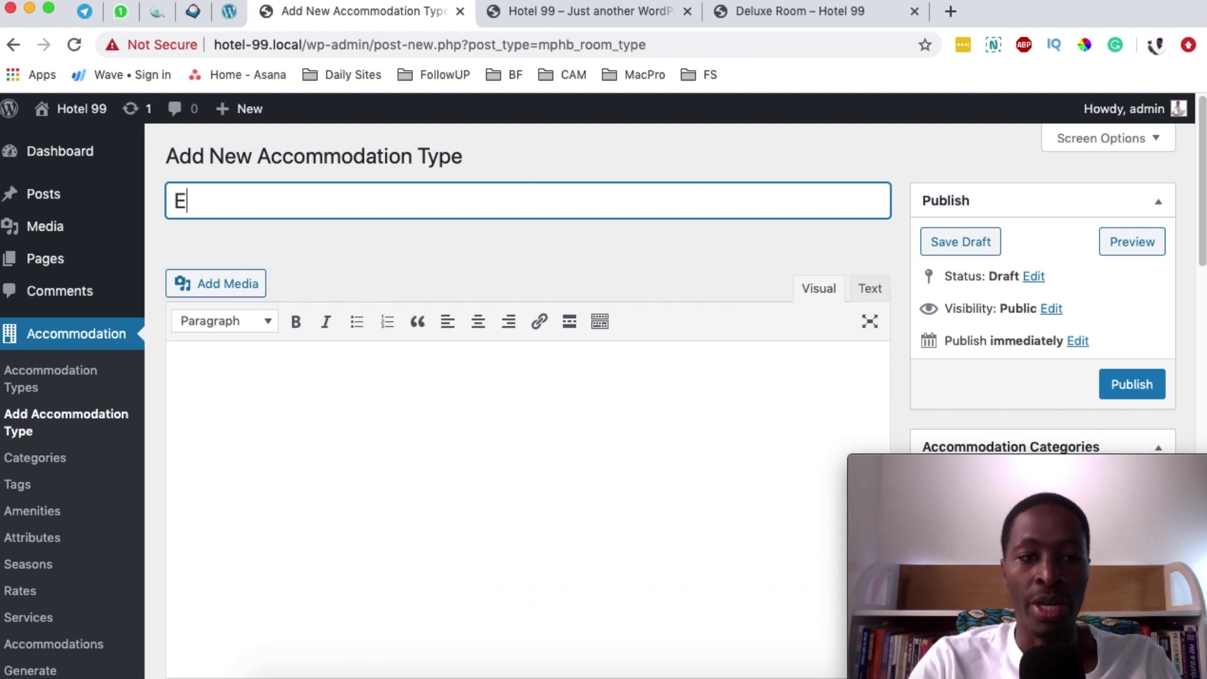
{"action": "type", "text": "xecutive"}
{"action": "scroll", "coordinate": [256, 326], "scroll_direction": "down", "scroll_amount": 2}
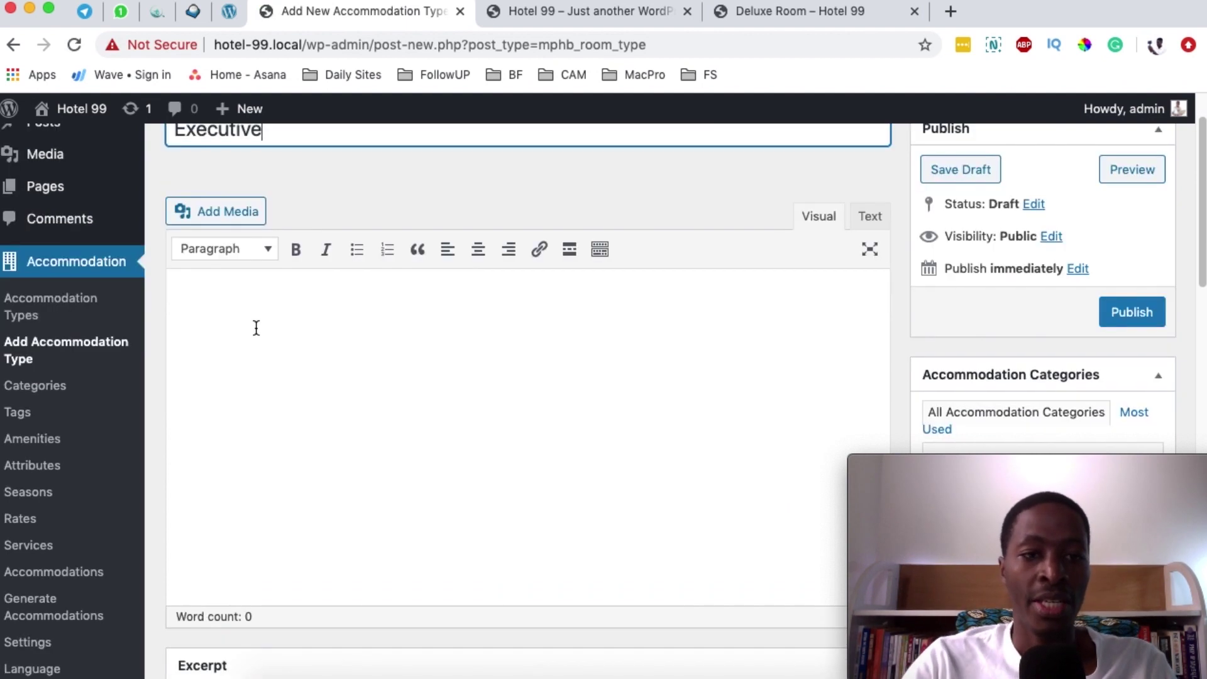
{"action": "left_click", "coordinate": [259, 315]}
{"action": "type", "text": "\"Lorem ipsum dolor sit amet, consectetur adipiscing elit, sed do eiusmod tempor incididunt ut labore et dolore magna aliqua. Ut enim ad minim veniam, quis nostrud exercitation ullamco laboris nisi ut aliquip ex ea commodo consequat. Duis aute irure dolor in reprehenderit in voluptate velit esse cillum dolore eu fugiat nulla pariatur. Excepteur sint occaecat cupidatat non proident, sunt in culpa qui officia deserunt mollit anim id est laborum.\""}
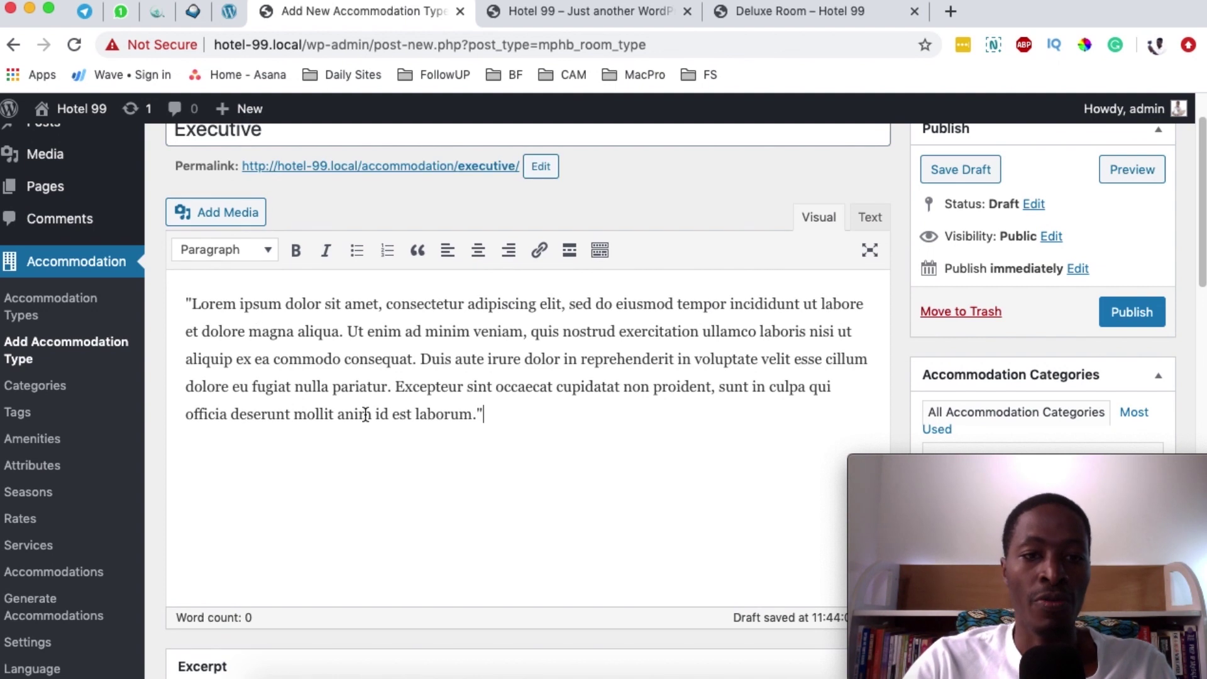
{"action": "scroll", "coordinate": [496, 444], "scroll_direction": "down", "scroll_amount": 3}
{"action": "scroll", "coordinate": [500, 431], "scroll_direction": "down", "scroll_amount": 2}
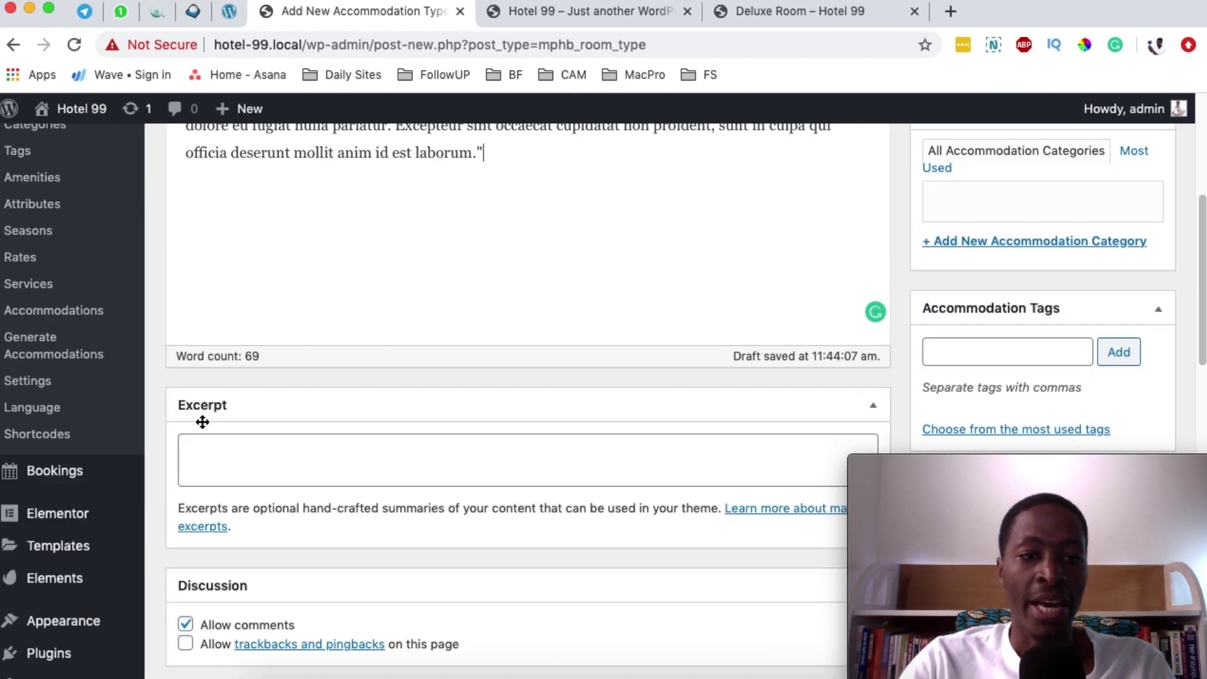
Copy the Deluxe Room description paragraph from the live site's room listing
{"action": "left_click", "coordinate": [255, 456]}
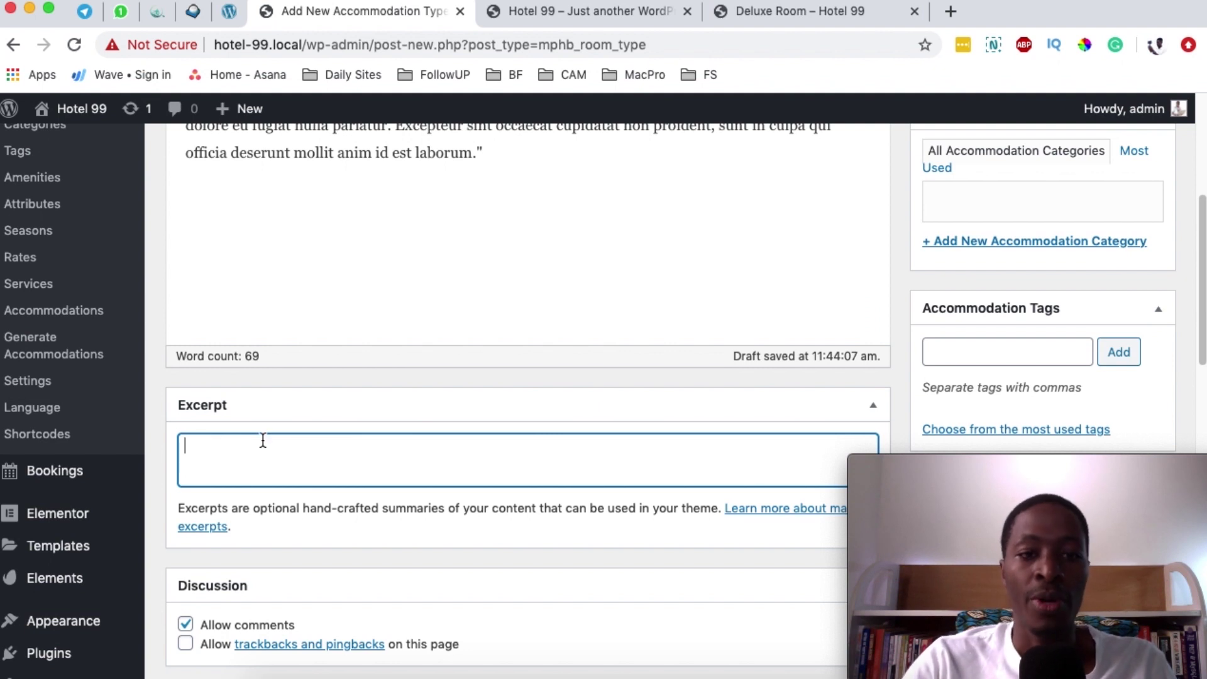
{"action": "left_click", "coordinate": [609, 12]}
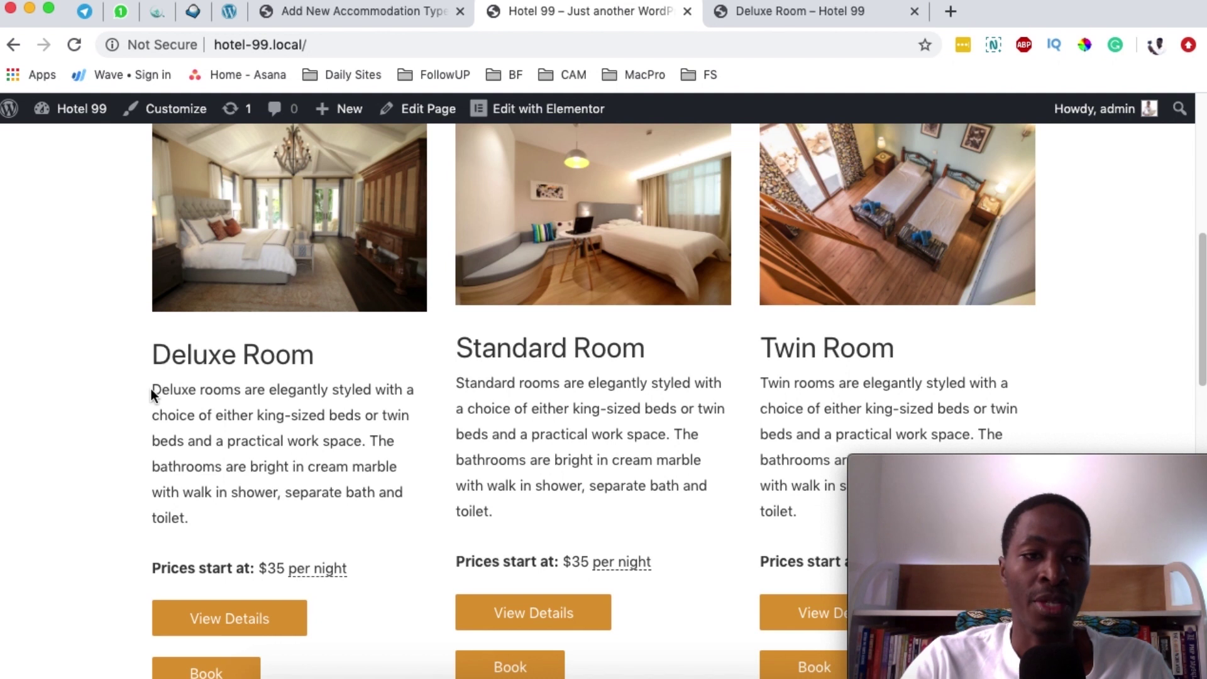
{"action": "left_click_drag", "start_coordinate": [153, 390], "coordinate": [191, 517]}
{"action": "key", "text": "super+c"}
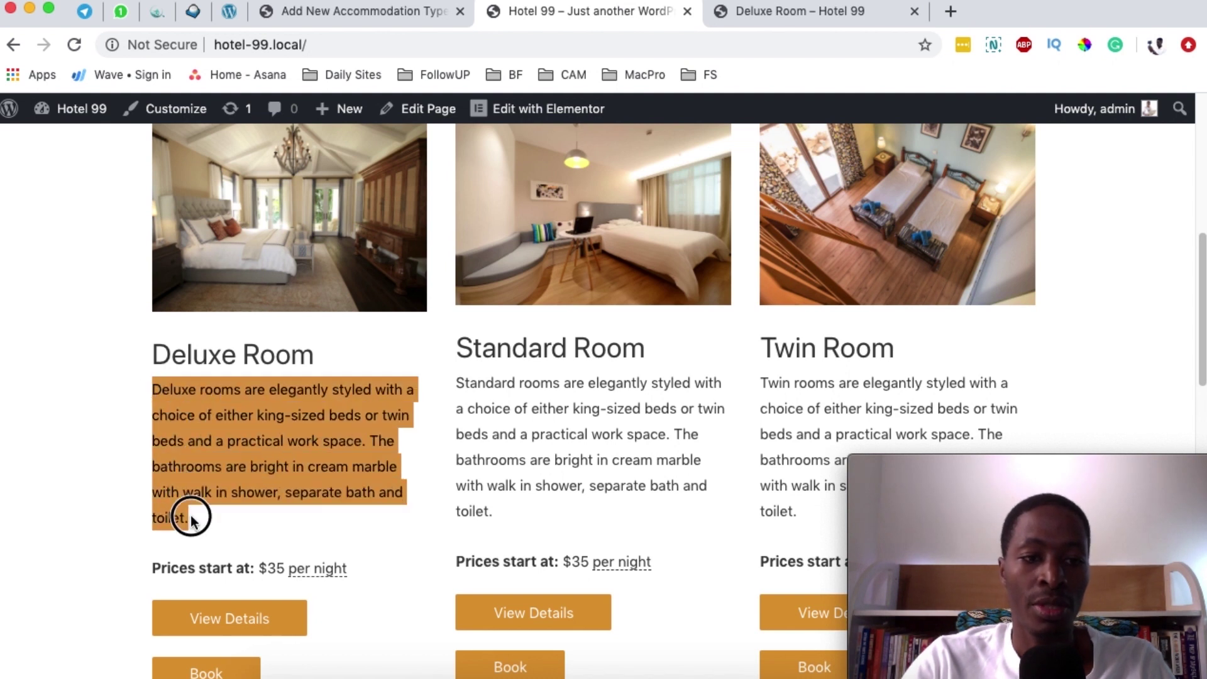
Paste the Deluxe Room blurb into the excerpt and change 'Deluxe' to 'Executive'
{"action": "left_click", "coordinate": [284, 12]}
{"action": "key", "text": "super+v"}
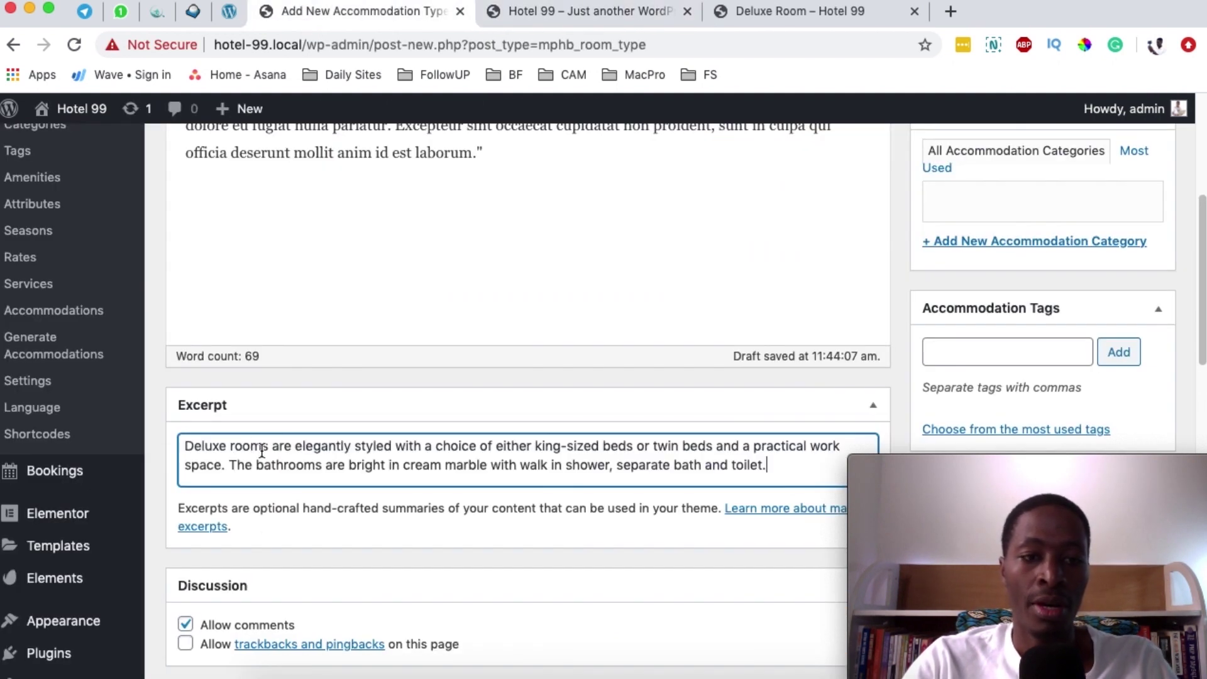
{"action": "left_click_drag", "start_coordinate": [228, 447], "coordinate": [159, 450]}
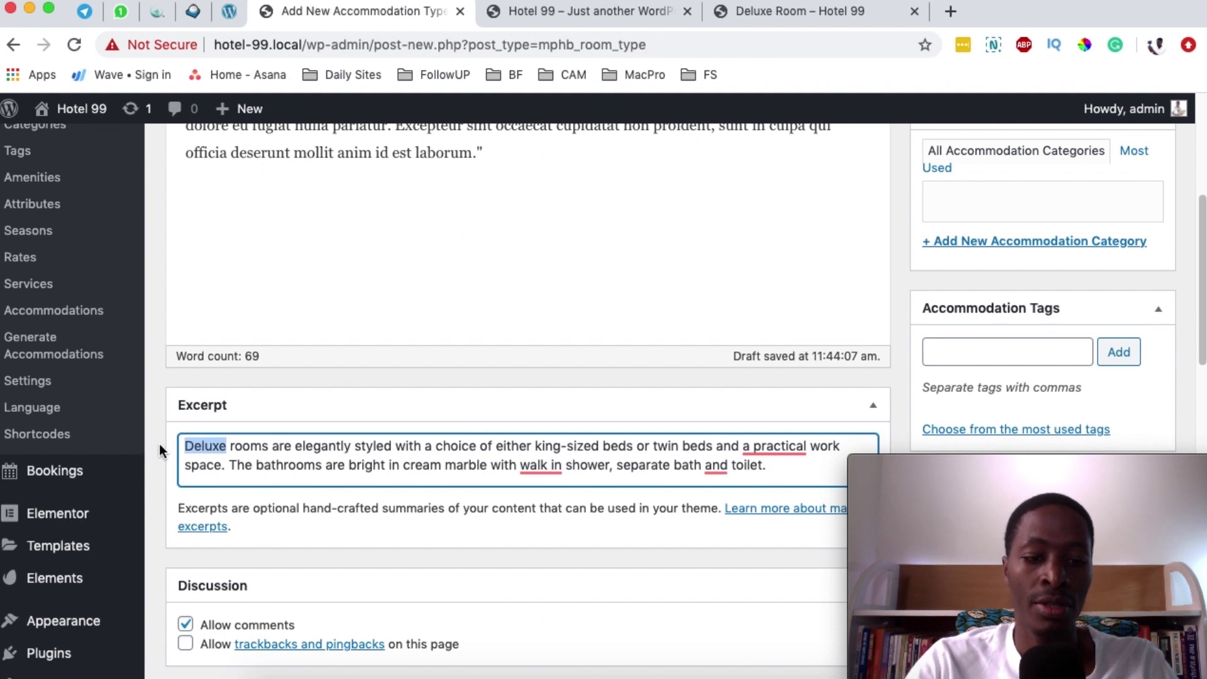
{"action": "type", "text": "Executive"}
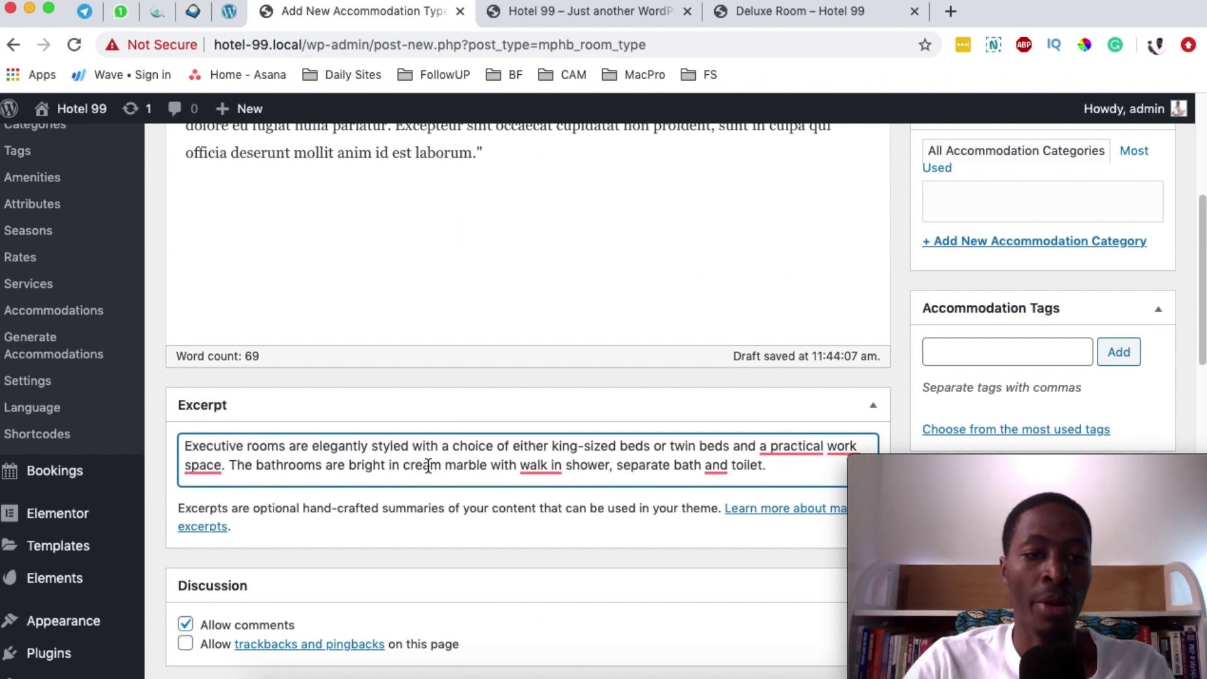
Uncheck Allow comments for the Executive type
{"action": "scroll", "coordinate": [423, 459], "scroll_direction": "down", "scroll_amount": 2}
{"action": "scroll", "coordinate": [424, 462], "scroll_direction": "down", "scroll_amount": 5}
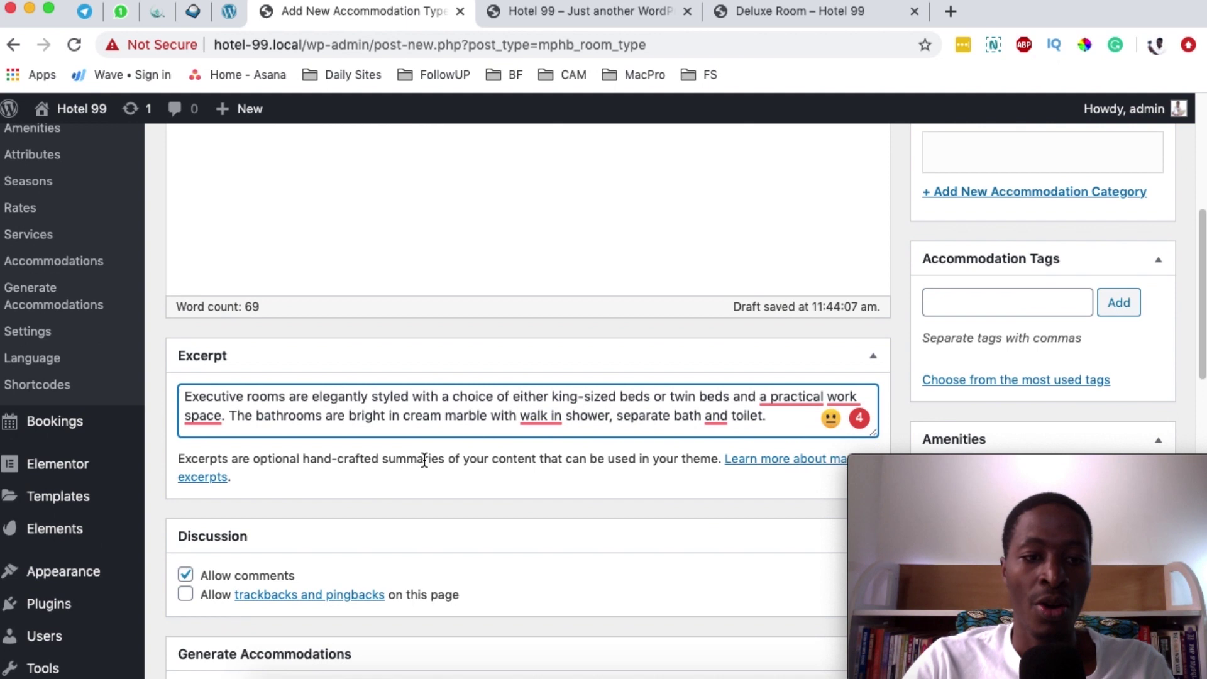
{"action": "left_click", "coordinate": [216, 465]}
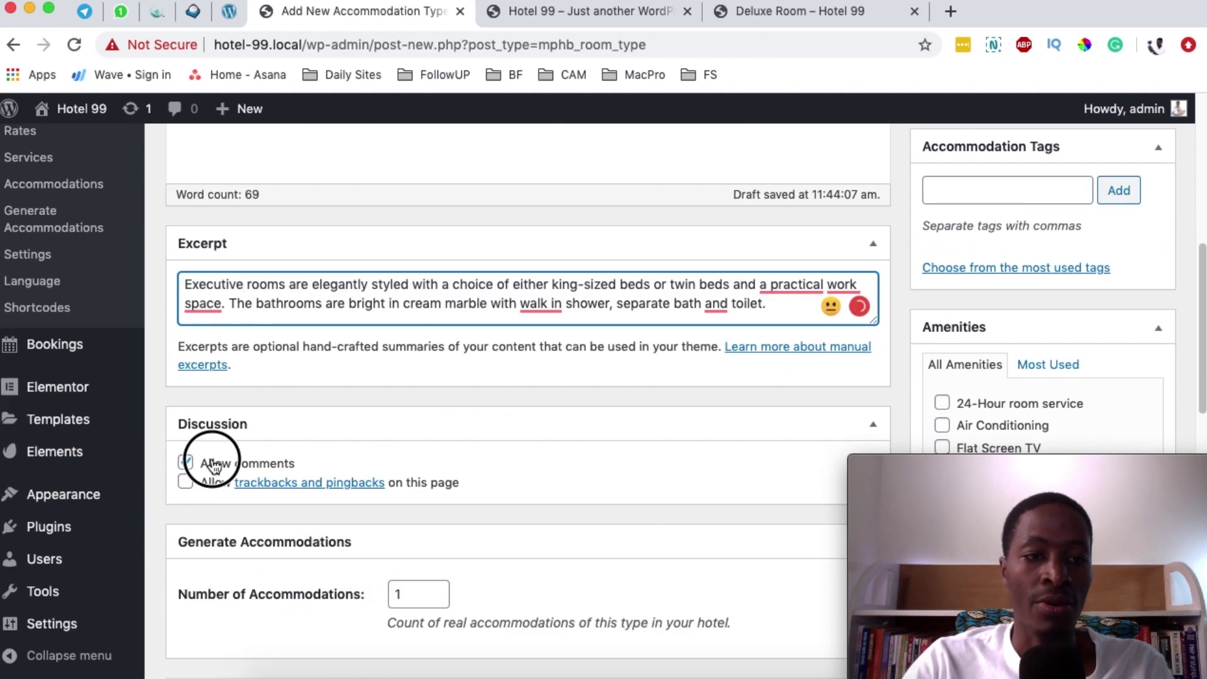
{"action": "scroll", "coordinate": [590, 505], "scroll_direction": "down", "scroll_amount": 1}
{"action": "scroll", "coordinate": [589, 503], "scroll_direction": "down", "scroll_amount": 5}
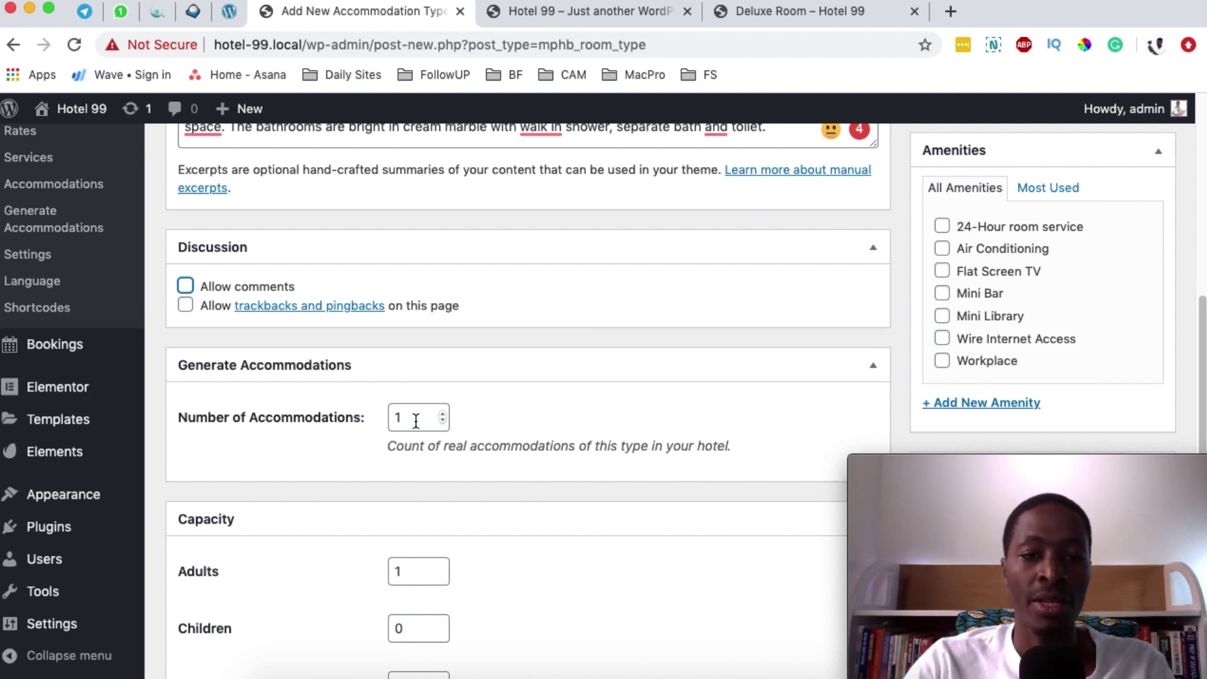
Enter 4 accommodations, 3 adults, 3 children and a 94 m² size
{"action": "left_click_drag", "start_coordinate": [416, 422], "coordinate": [371, 420]}
{"action": "scroll", "coordinate": [550, 479], "scroll_direction": "down", "scroll_amount": 5}
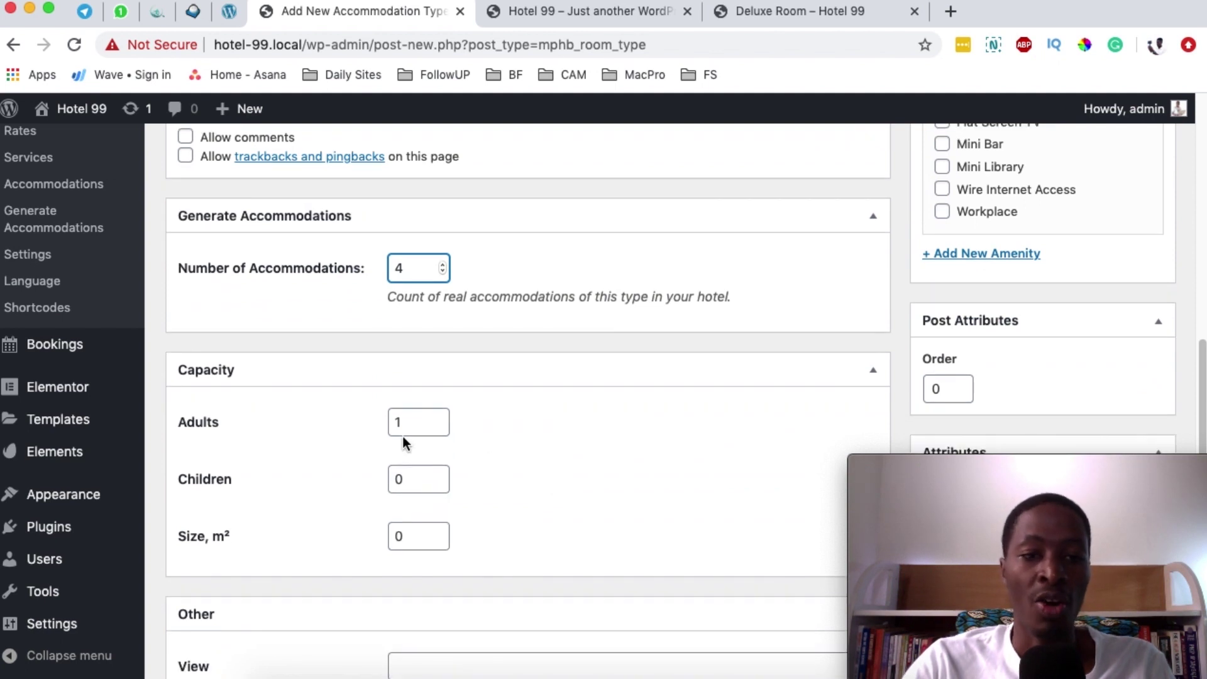
{"action": "left_click_drag", "start_coordinate": [400, 422], "coordinate": [371, 428]}
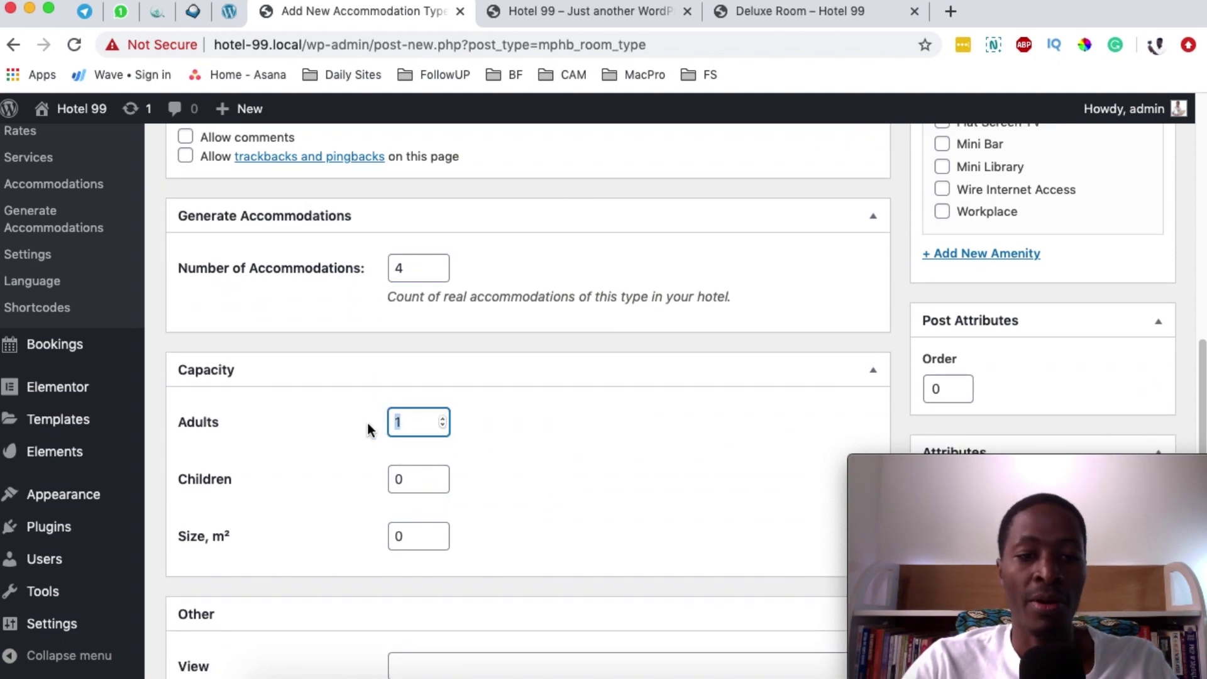
{"action": "left_click_drag", "start_coordinate": [416, 479], "coordinate": [342, 477]}
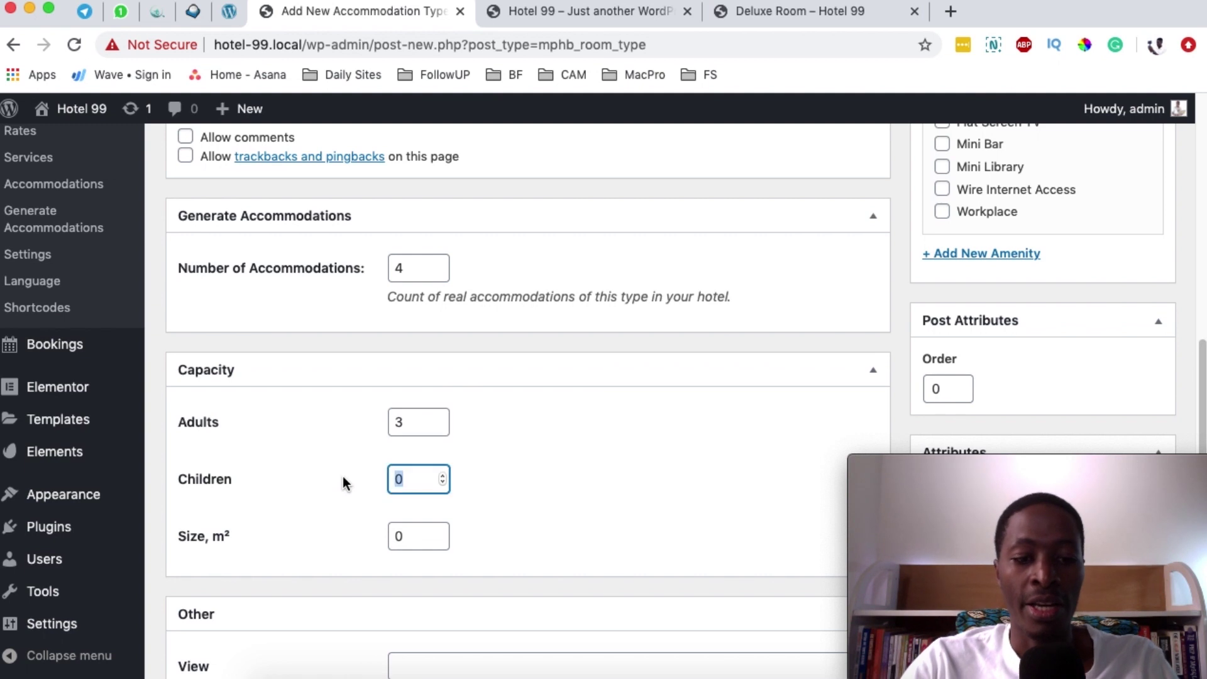
{"action": "type", "text": "3"}
{"action": "scroll", "coordinate": [529, 503], "scroll_direction": "down", "scroll_amount": 1}
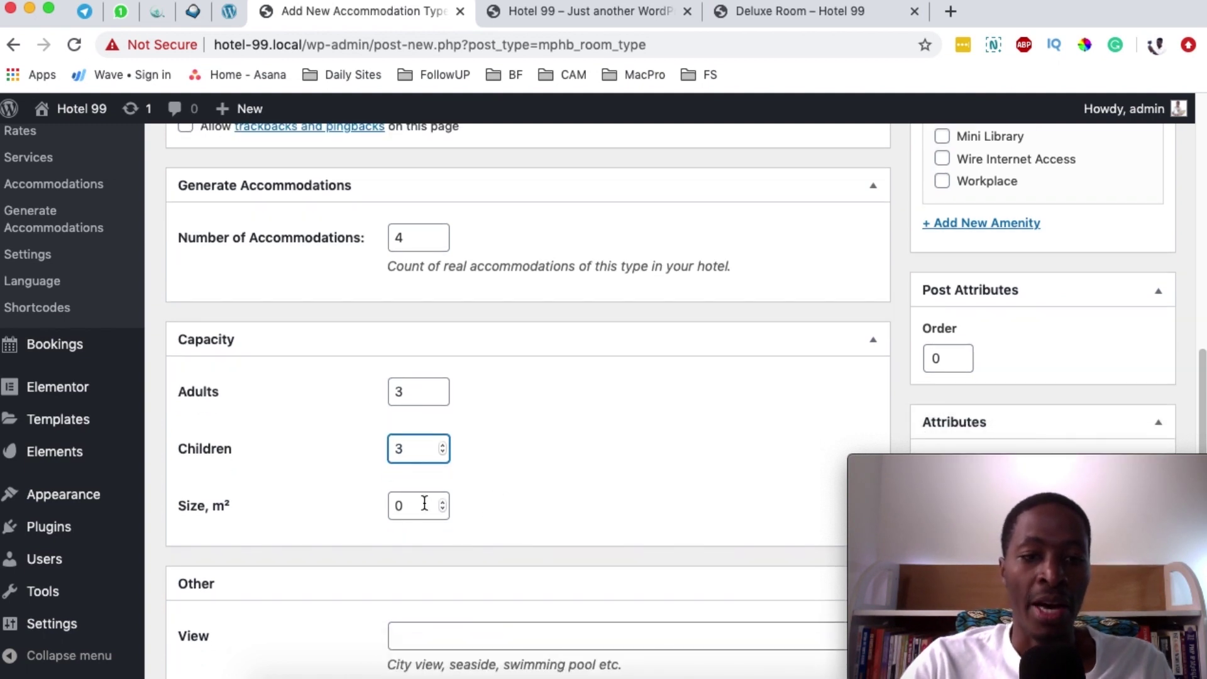
{"action": "left_click_drag", "start_coordinate": [412, 504], "coordinate": [363, 509]}
{"action": "type", "text": "94"}
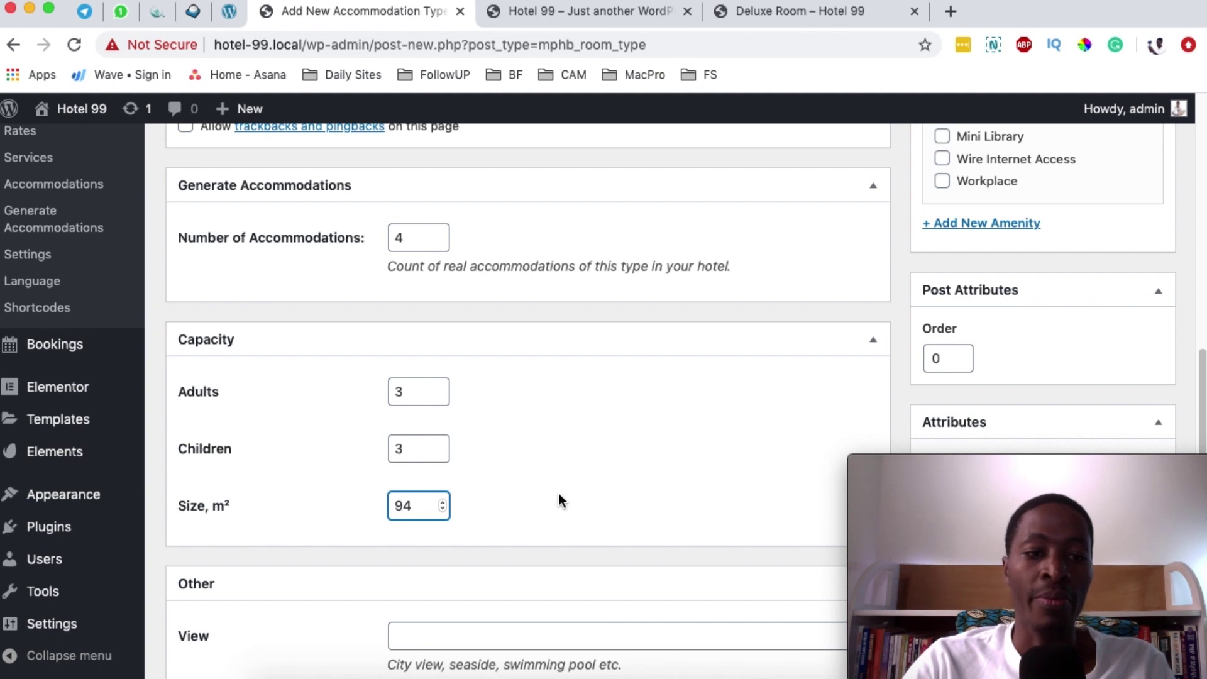
{"action": "scroll", "coordinate": [558, 493], "scroll_direction": "down", "scroll_amount": 3}
{"action": "scroll", "coordinate": [608, 499], "scroll_direction": "down", "scroll_amount": 5}
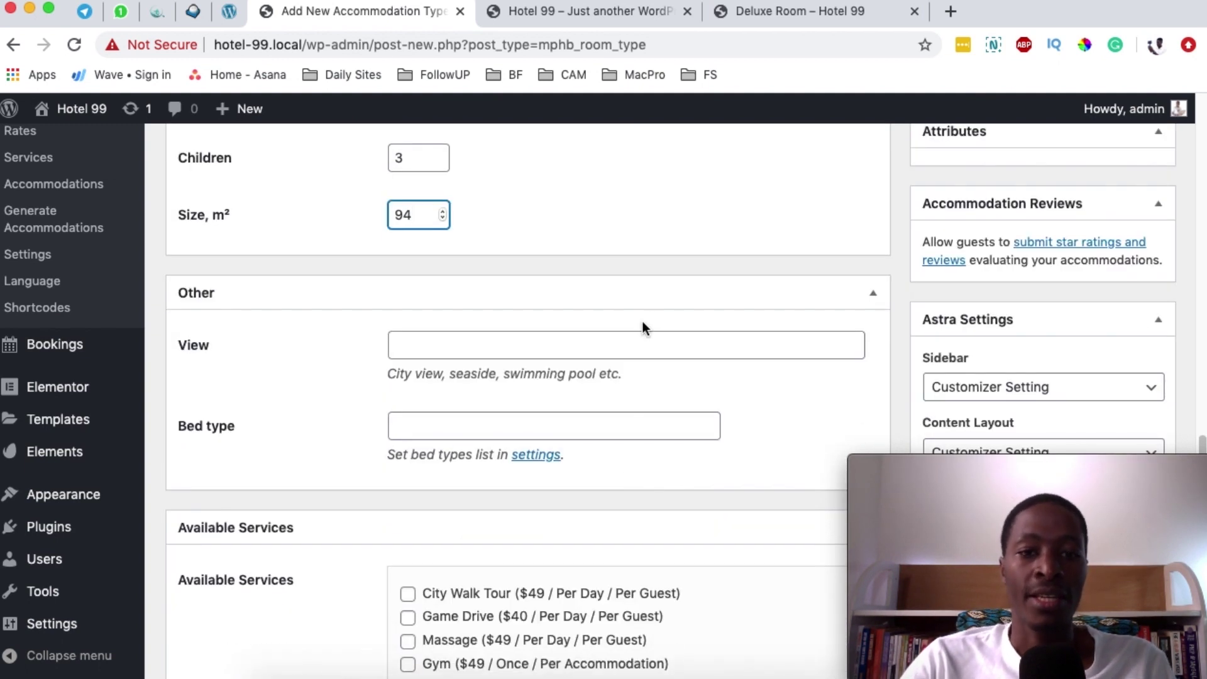
Set the View field to 'Ocean View, Basket Ball Court'
{"action": "left_click", "coordinate": [512, 347]}
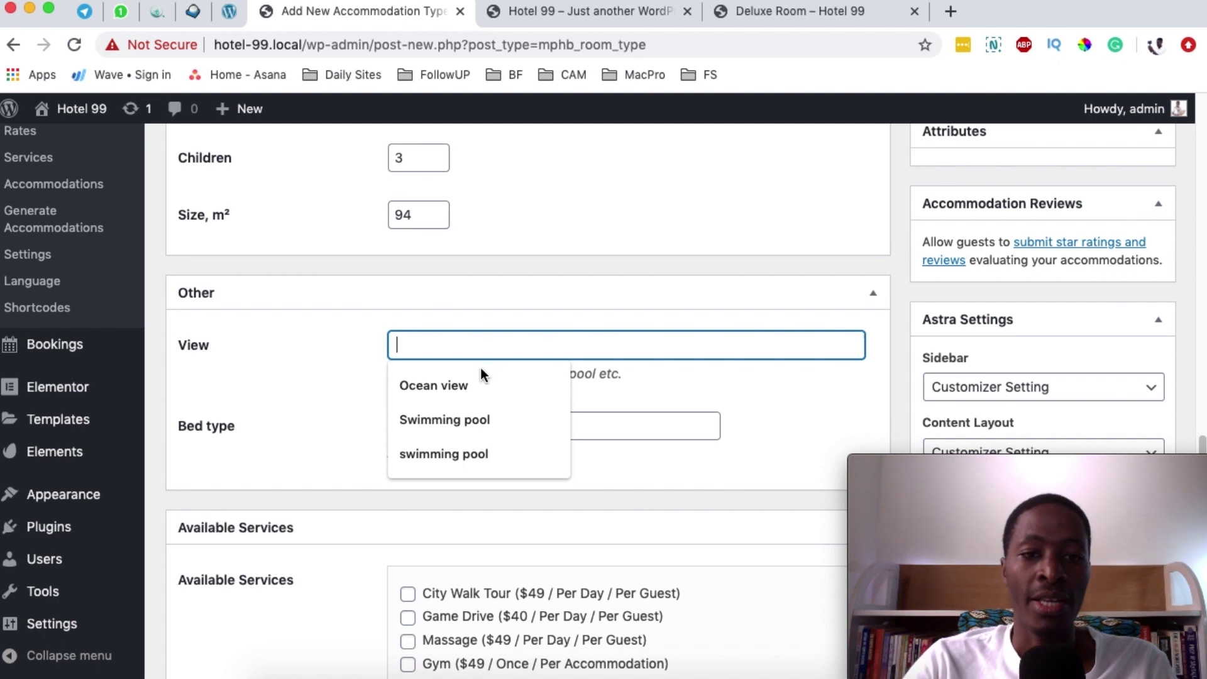
{"action": "left_click", "coordinate": [474, 384]}
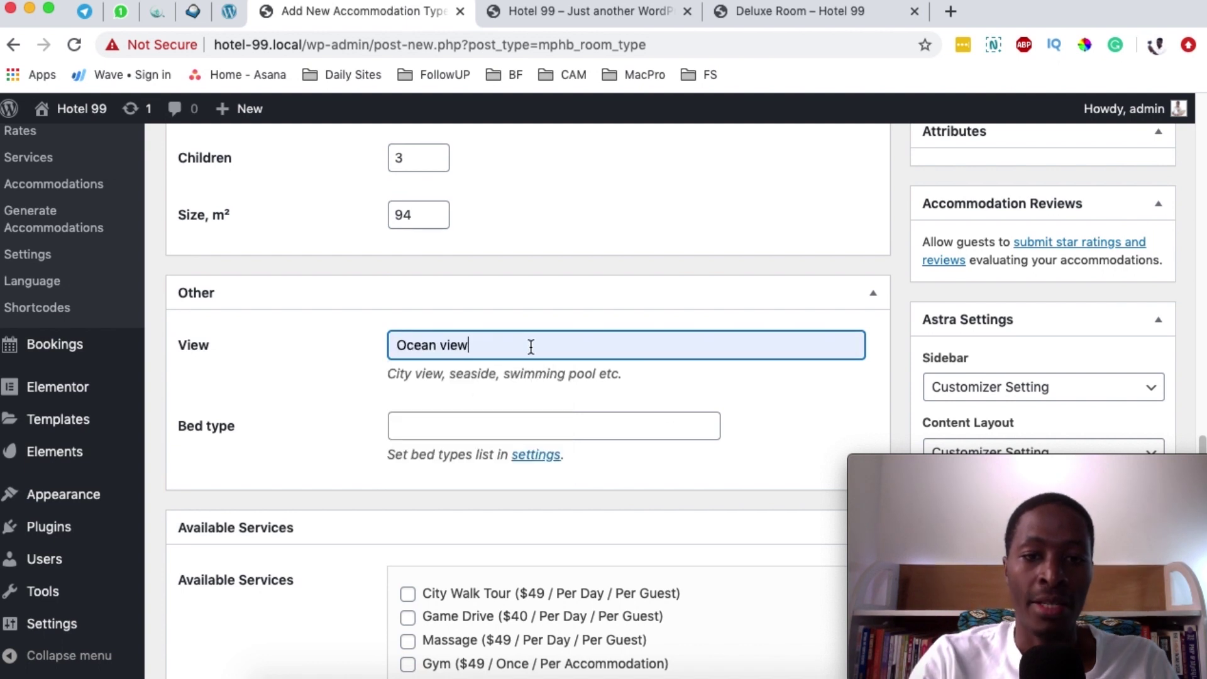
{"action": "type", "text": ", Bas"}
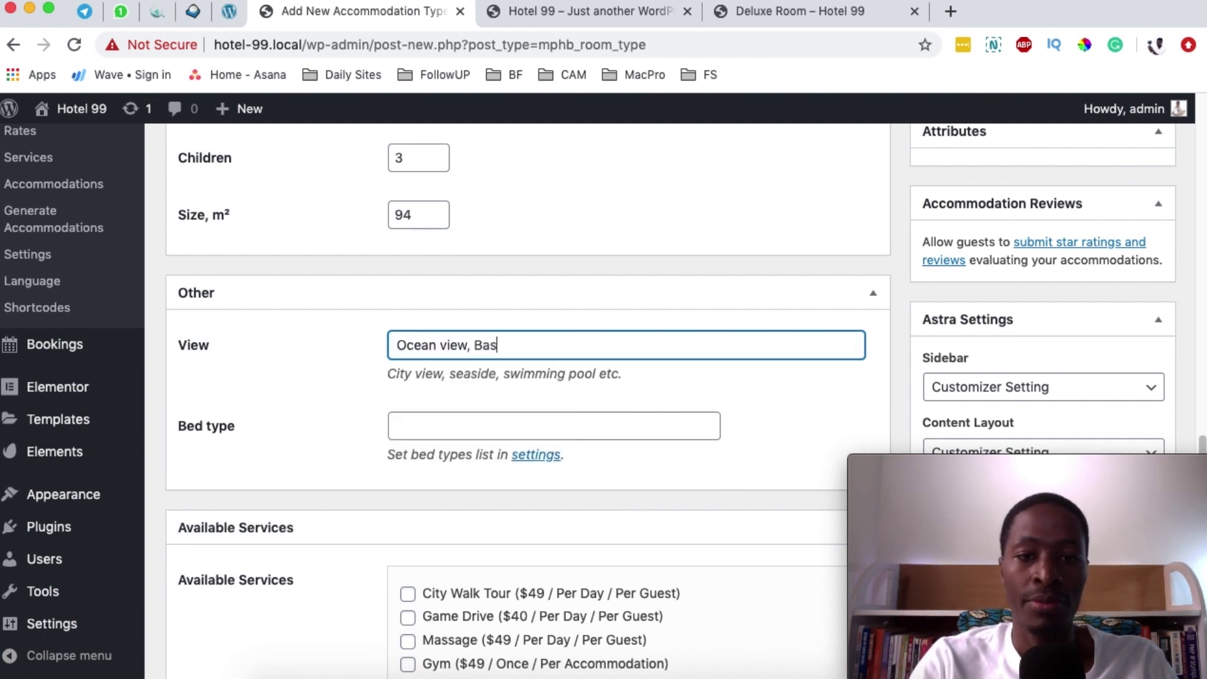
{"action": "type", "text": "k"}
{"action": "left_click", "coordinate": [453, 386]}
{"action": "scroll", "coordinate": [453, 394], "scroll_direction": "down", "scroll_amount": 1}
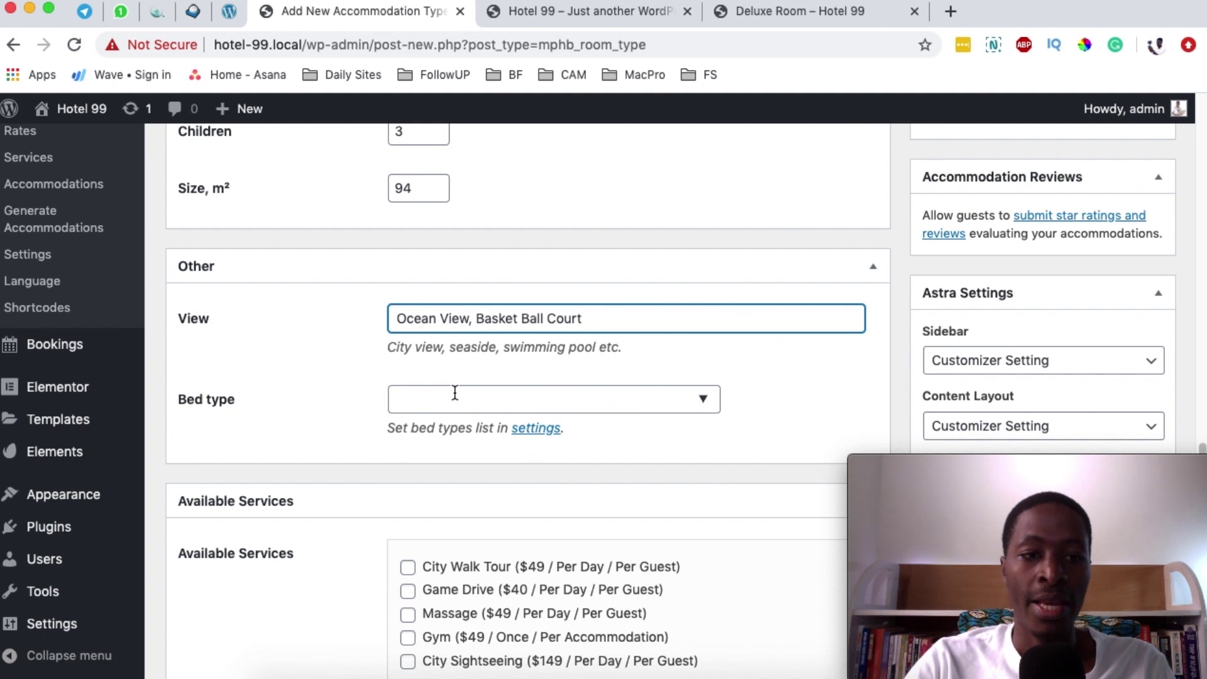
Choose King Size Bed as the bed type
{"action": "left_click", "coordinate": [703, 401]}
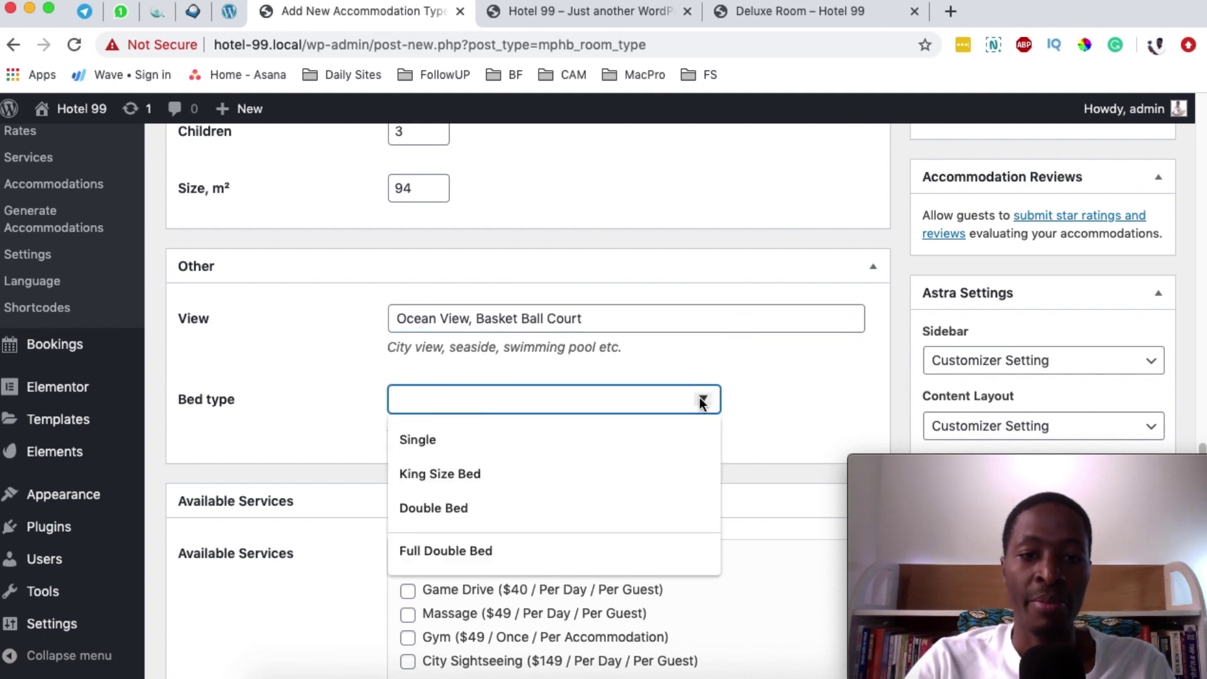
{"action": "left_click", "coordinate": [610, 477]}
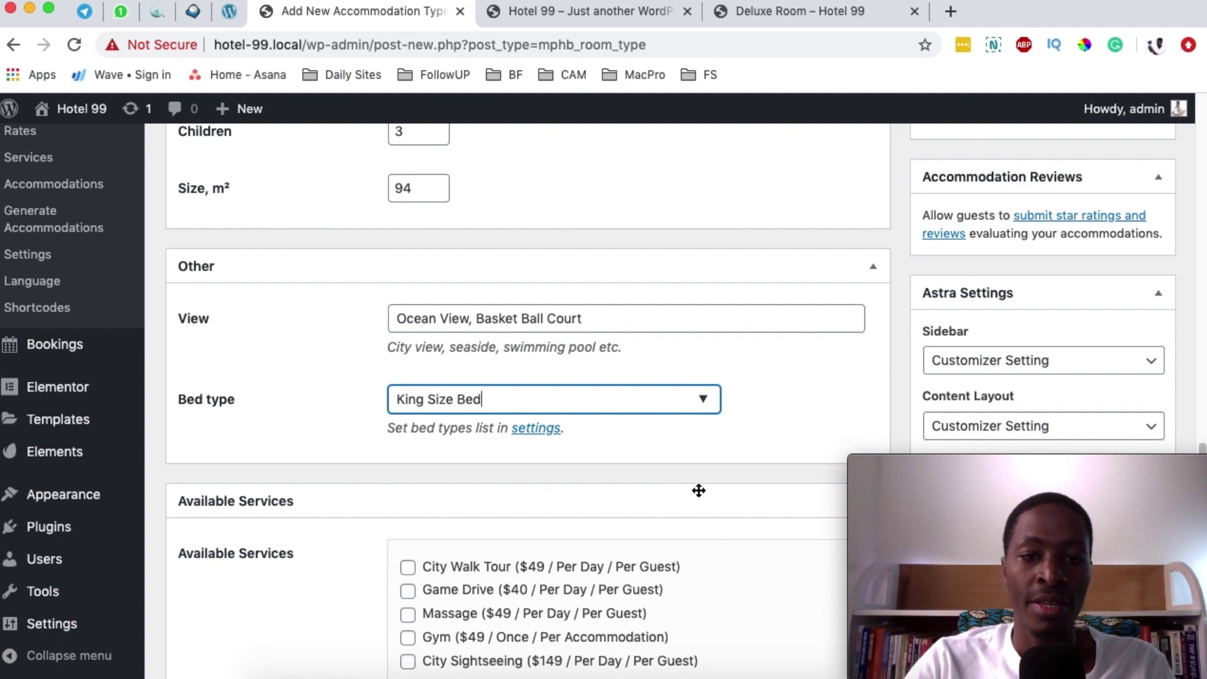
{"action": "scroll", "coordinate": [703, 479], "scroll_direction": "down", "scroll_amount": 3}
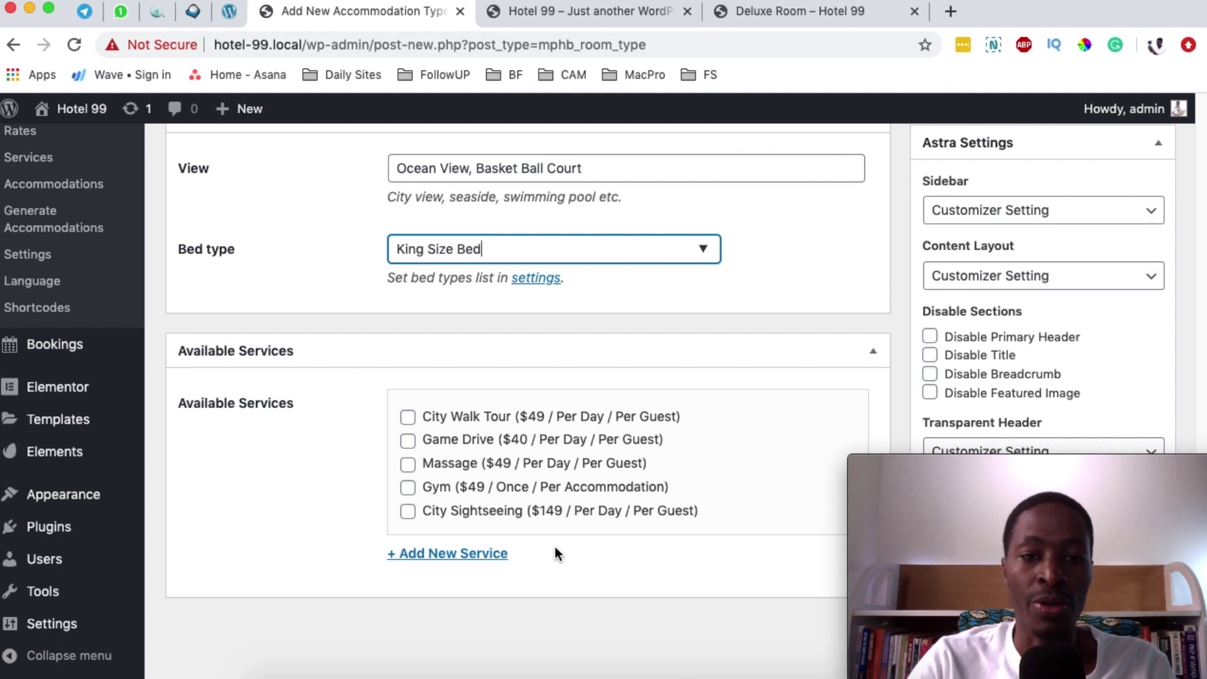
Tick City Walk Tour, Game Drive, Massage, Gym and City Sightseeing services
{"action": "left_click", "coordinate": [408, 418]}
{"action": "left_click", "coordinate": [408, 441]}
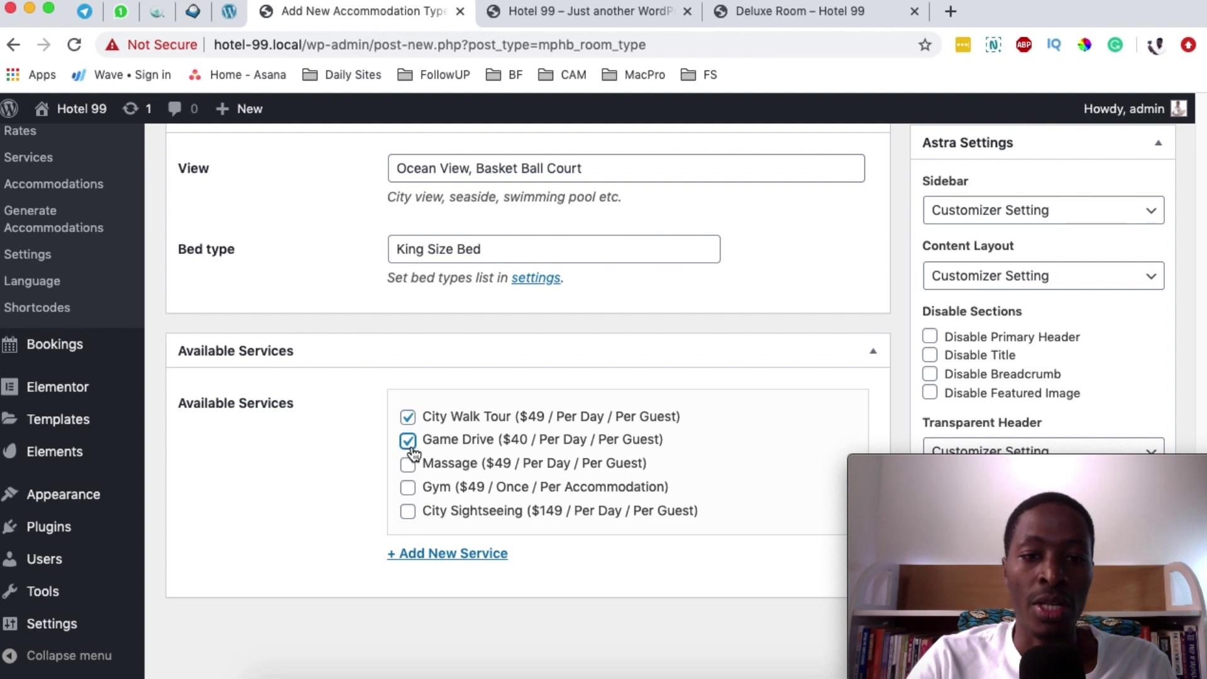
{"action": "left_click", "coordinate": [408, 465]}
{"action": "left_click", "coordinate": [408, 487]}
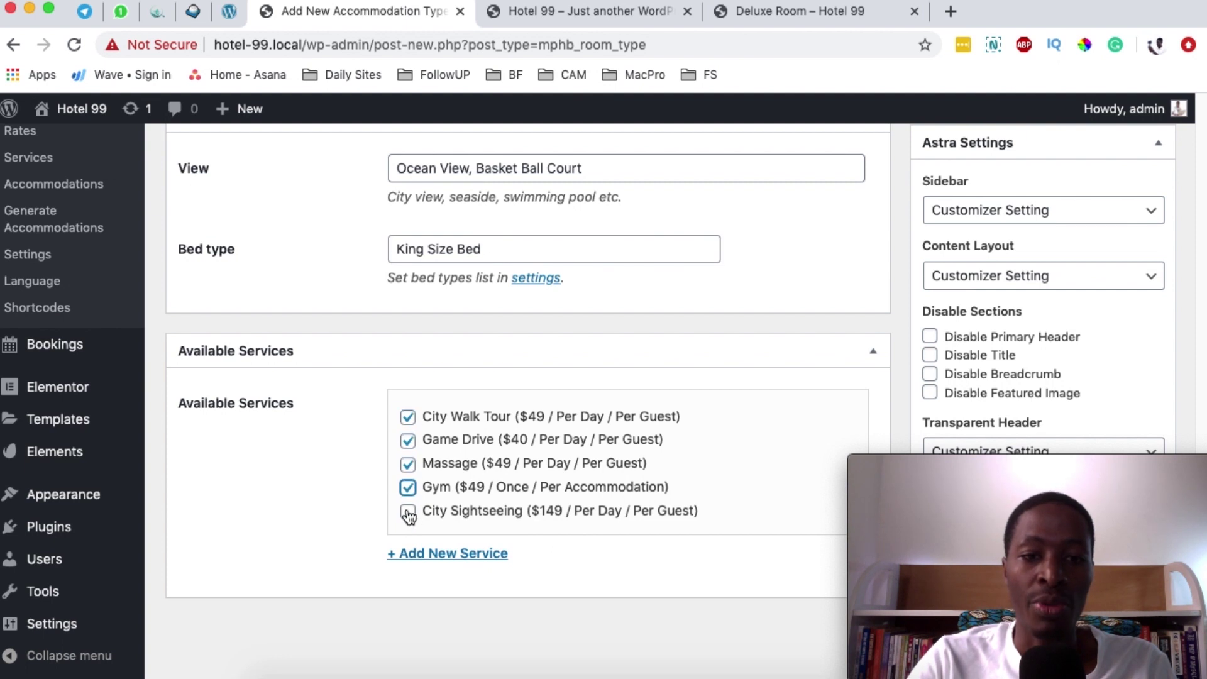
{"action": "left_click", "coordinate": [408, 511]}
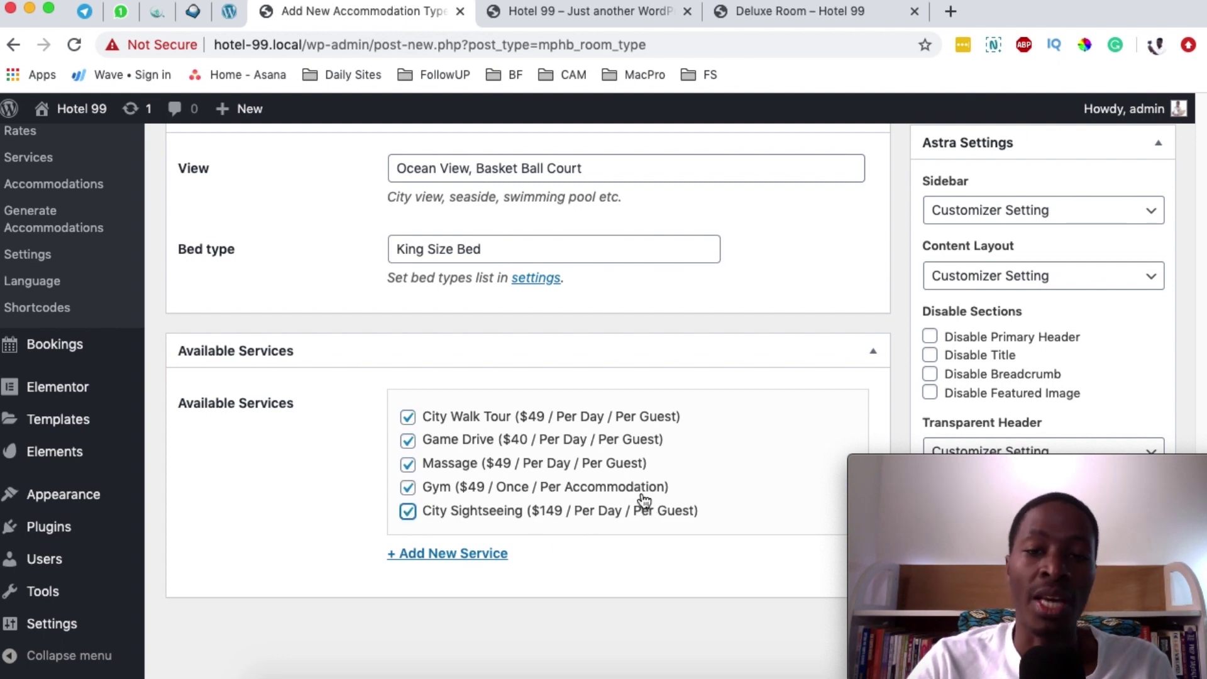
{"action": "scroll", "coordinate": [643, 495], "scroll_direction": "down", "scroll_amount": 2}
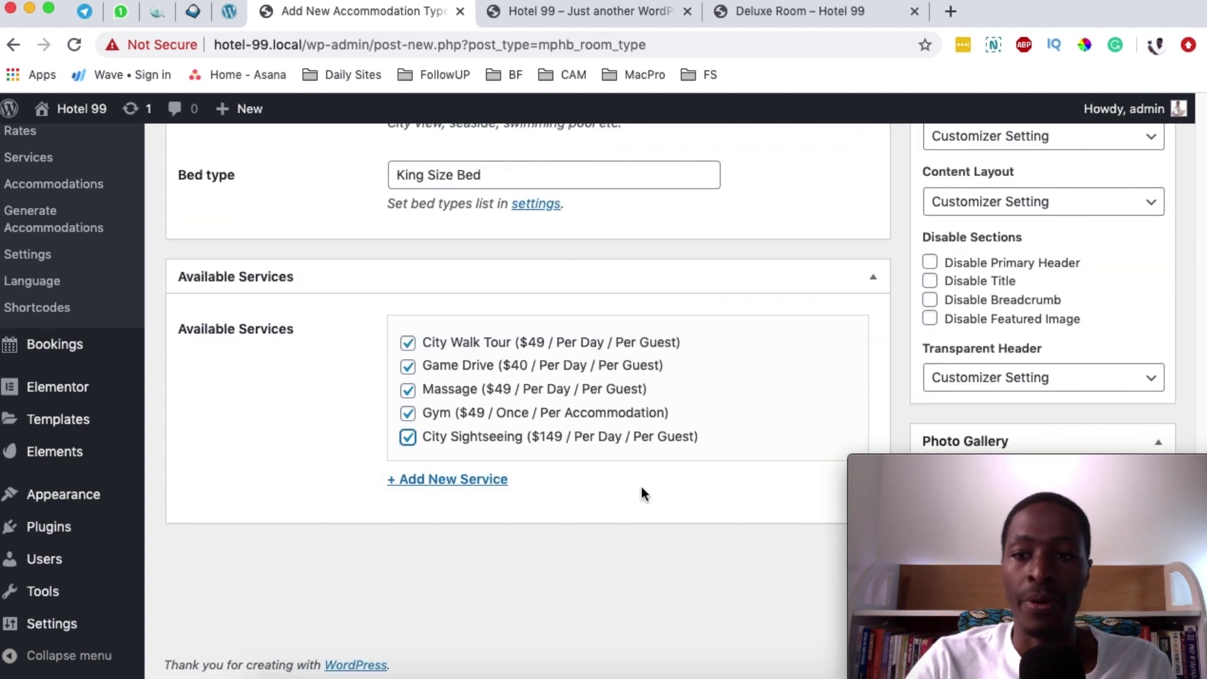
{"action": "scroll", "coordinate": [641, 488], "scroll_direction": "up", "scroll_amount": 10}
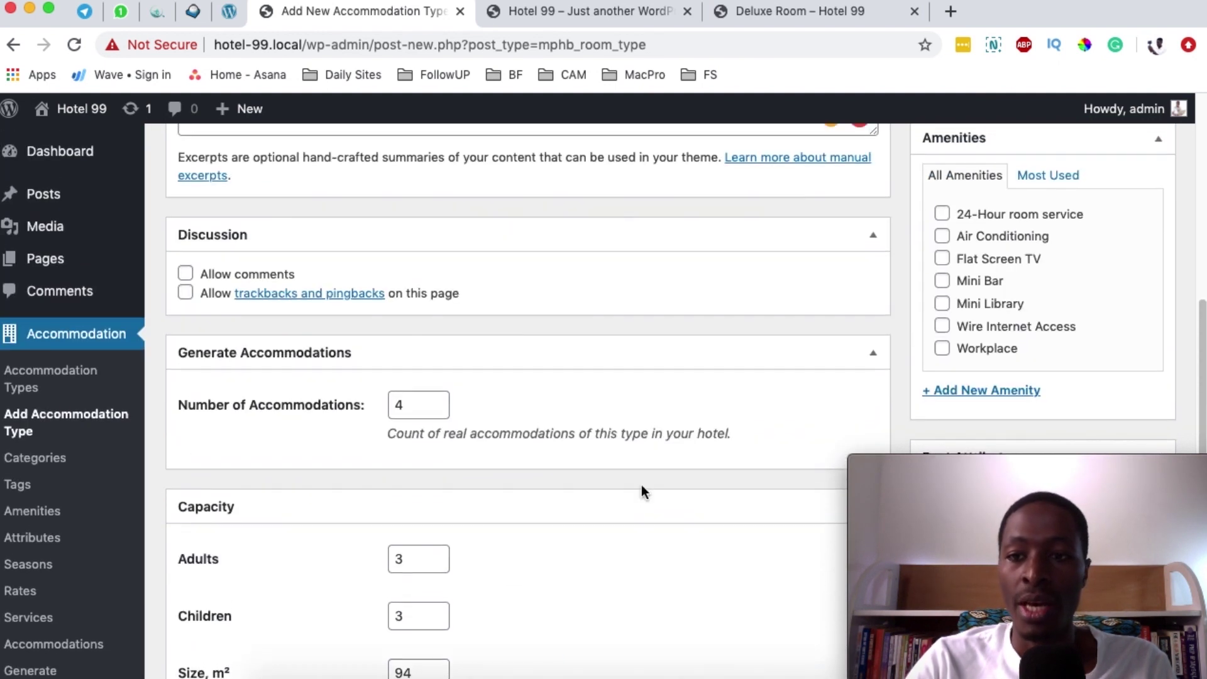
Tick 24-Hour room service, Flat Screen TV, Mini Library, Wire Internet Access and Workplace amenities
{"action": "scroll", "coordinate": [975, 281], "scroll_direction": "up", "scroll_amount": 3}
{"action": "scroll", "coordinate": [980, 276], "scroll_direction": "up", "scroll_amount": 7}
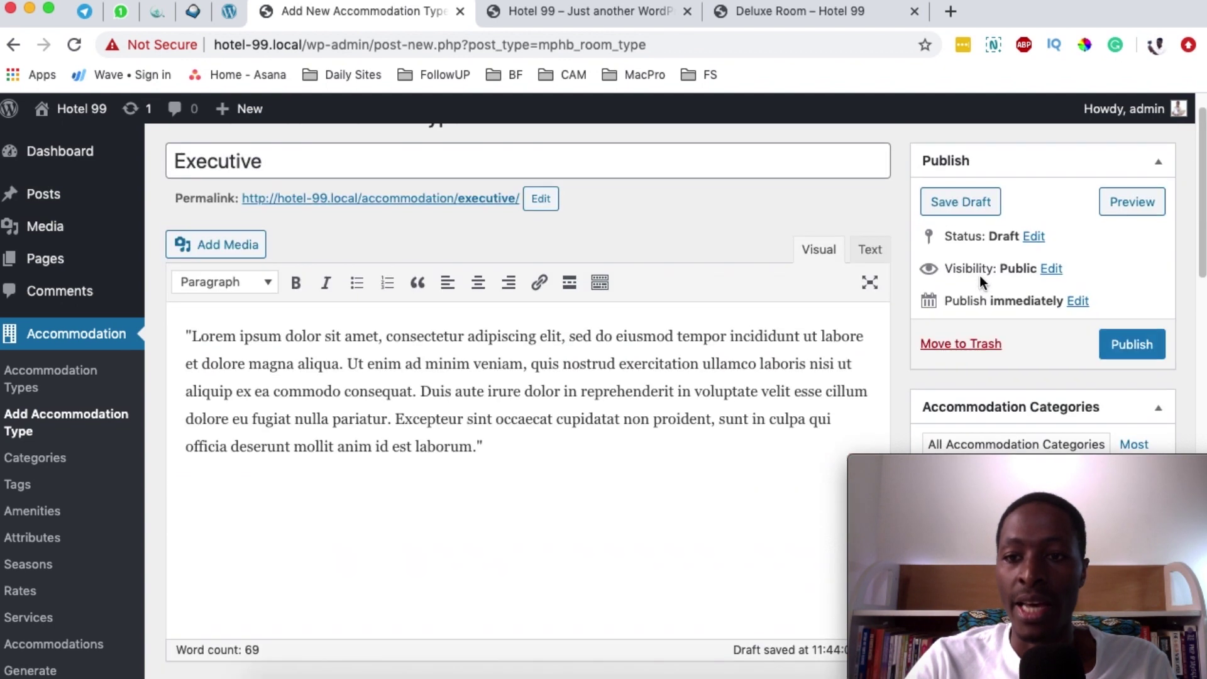
{"action": "scroll", "coordinate": [980, 276], "scroll_direction": "down", "scroll_amount": 10}
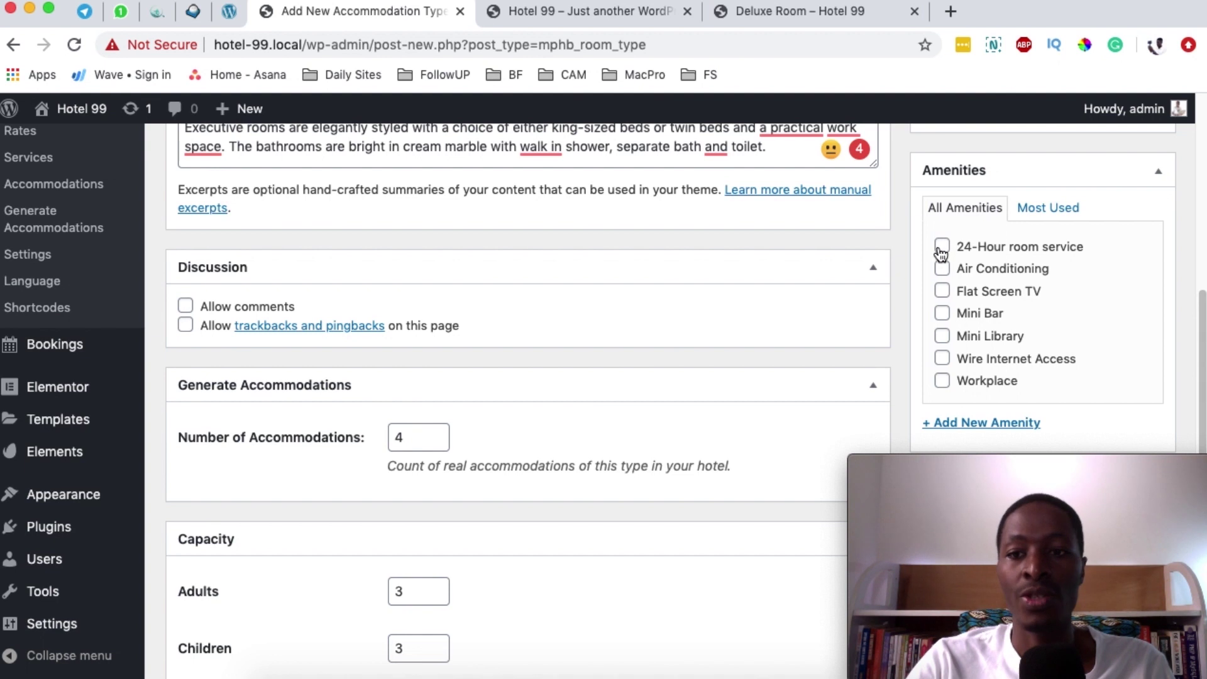
{"action": "left_click", "coordinate": [942, 247]}
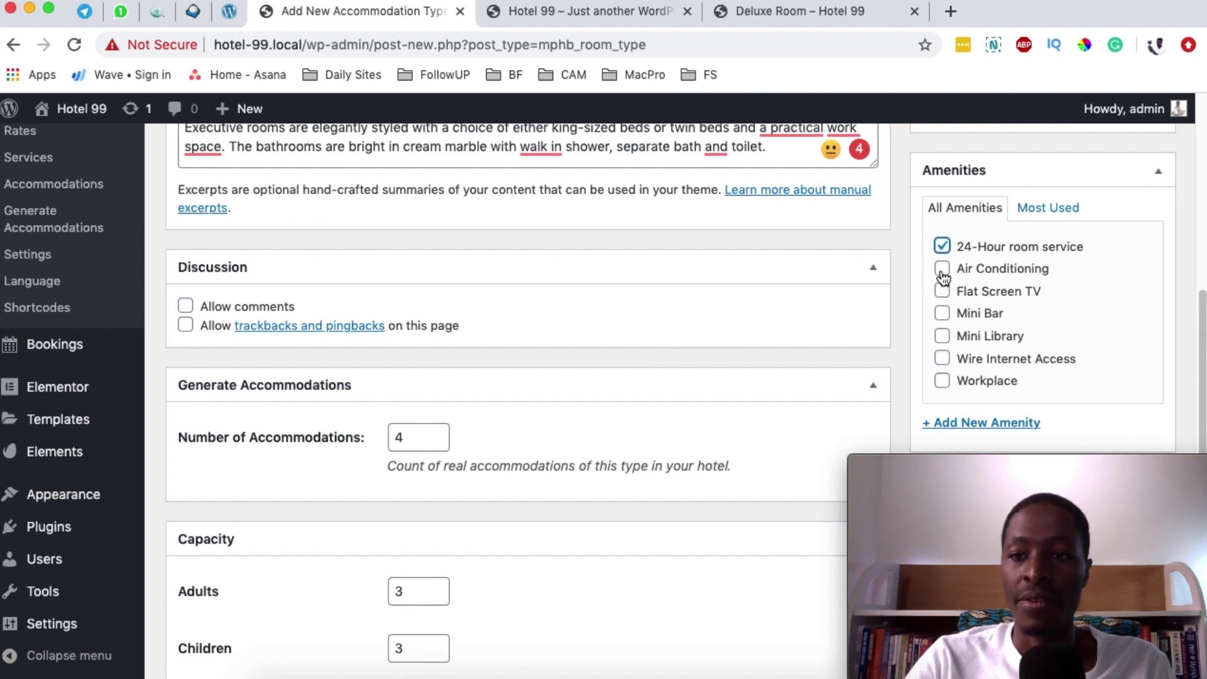
{"action": "left_click", "coordinate": [943, 292]}
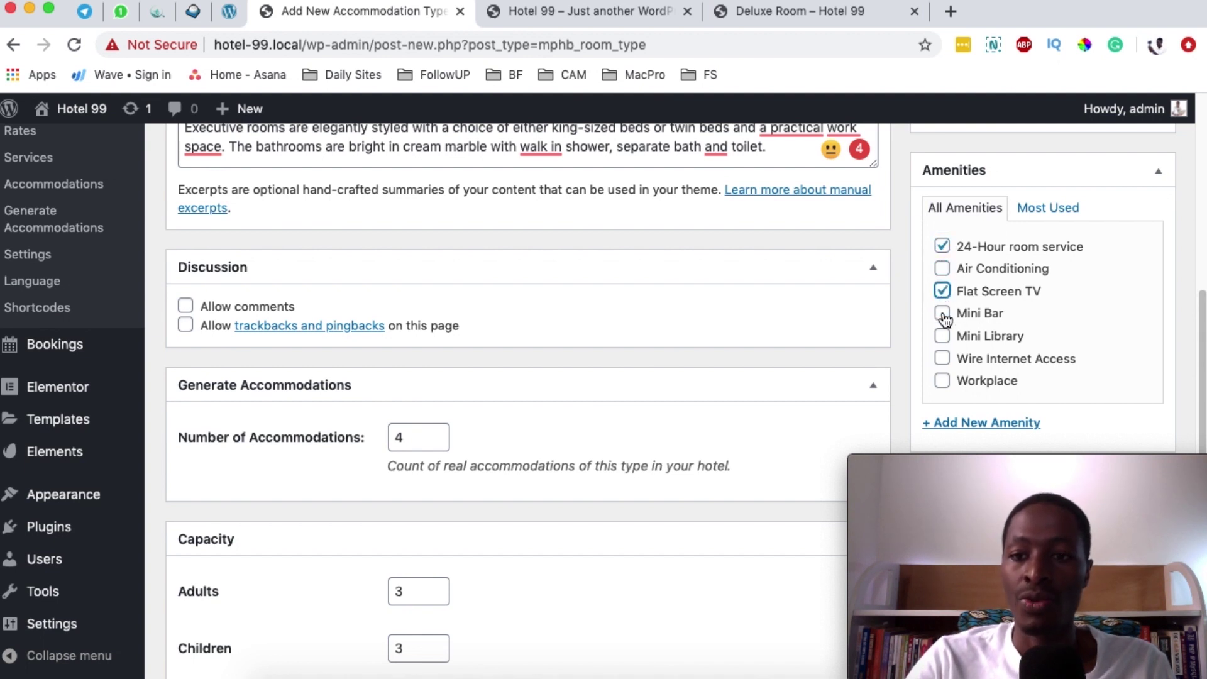
{"action": "left_click", "coordinate": [943, 336]}
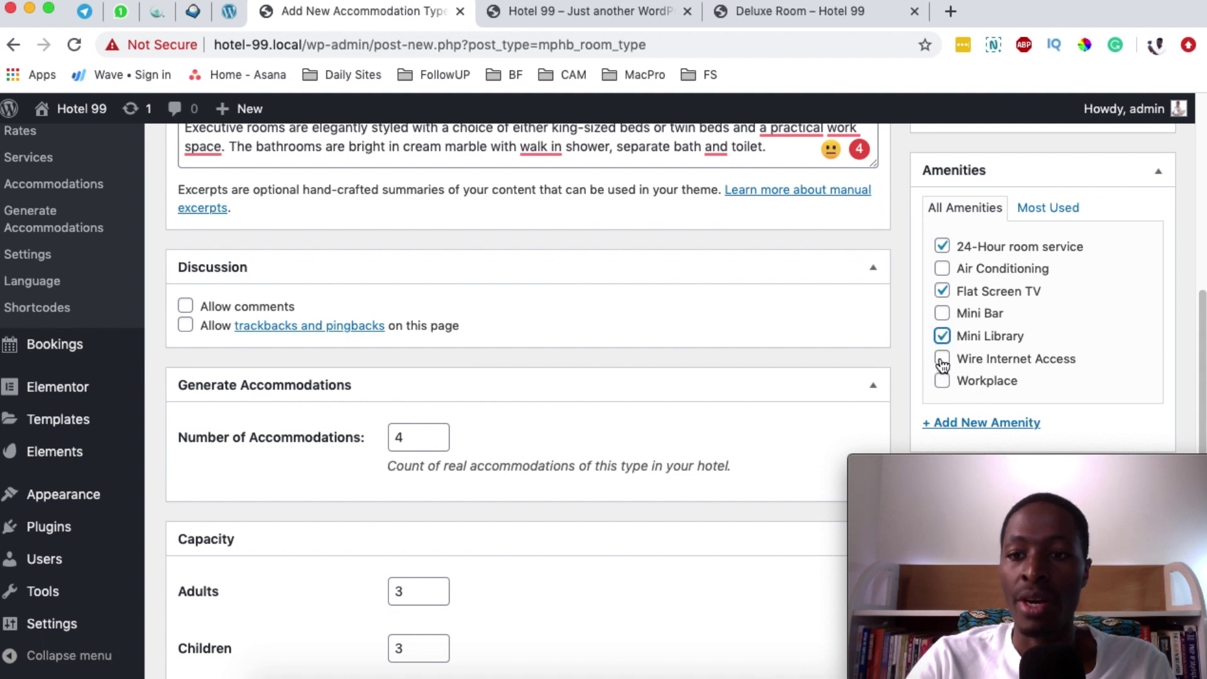
{"action": "left_click", "coordinate": [942, 360]}
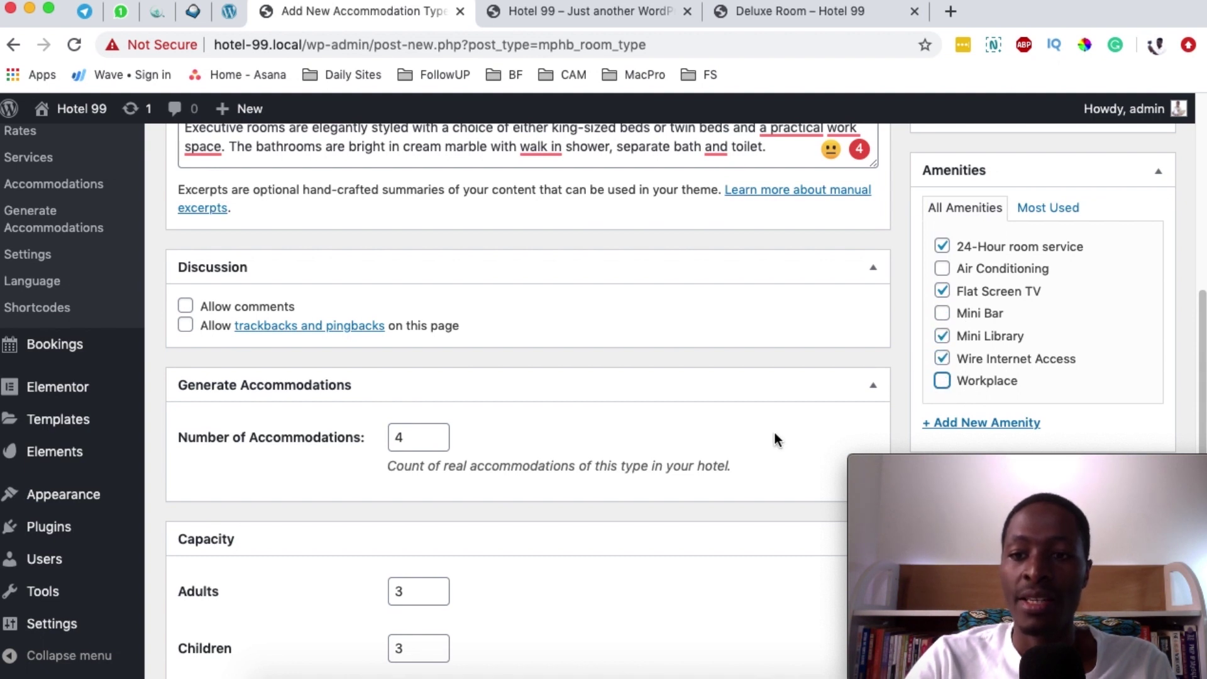
{"action": "left_click", "coordinate": [942, 381]}
Set pexels-photo-1001965.jpeg, the courtyard lounge photo, as the featured image
{"action": "scroll", "coordinate": [896, 380], "scroll_direction": "down", "scroll_amount": 3}
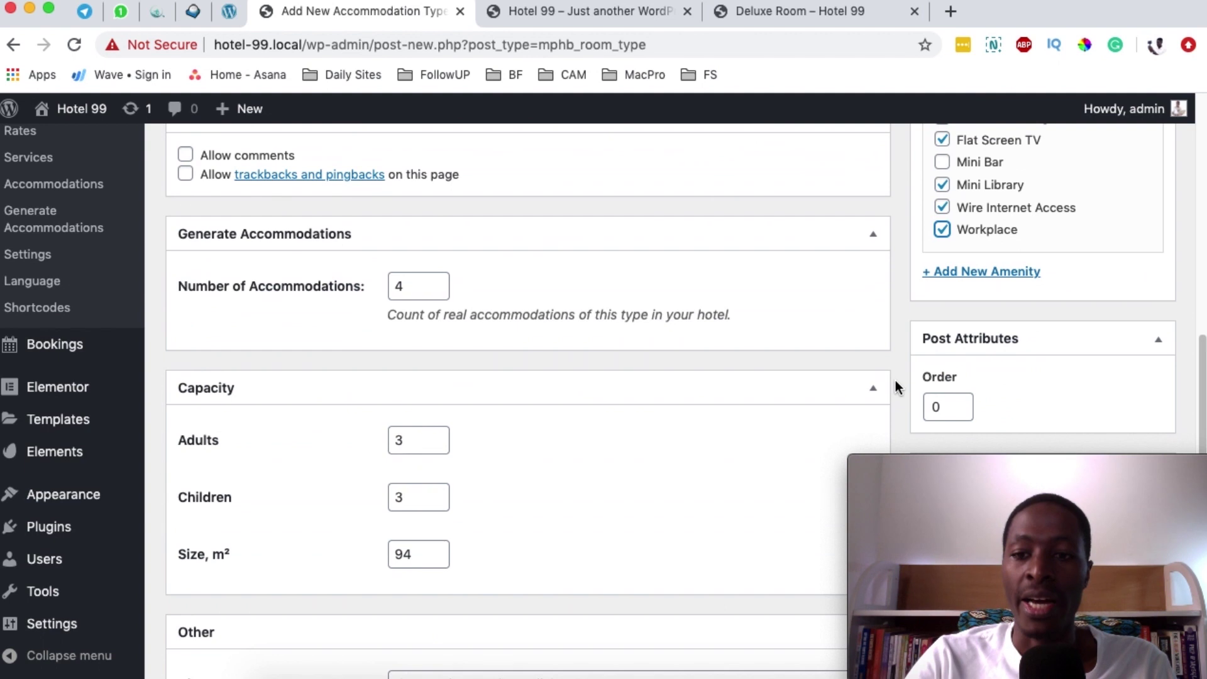
{"action": "scroll", "coordinate": [897, 378], "scroll_direction": "down", "scroll_amount": 10}
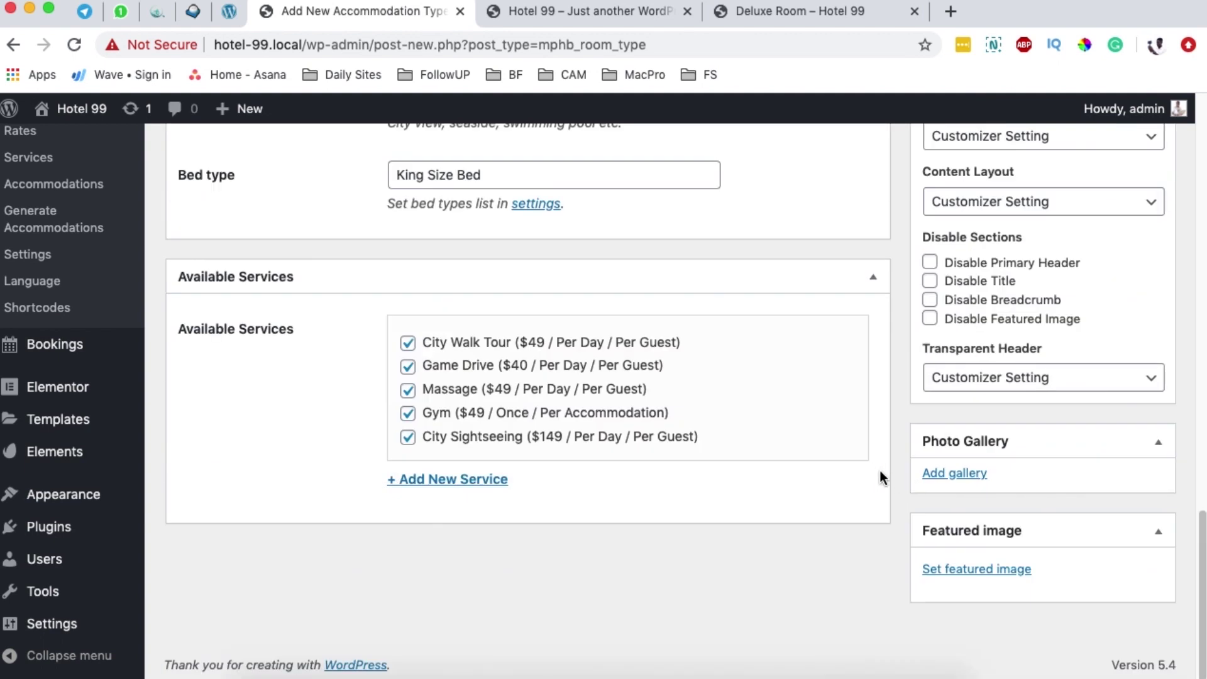
{"action": "left_click", "coordinate": [971, 574]}
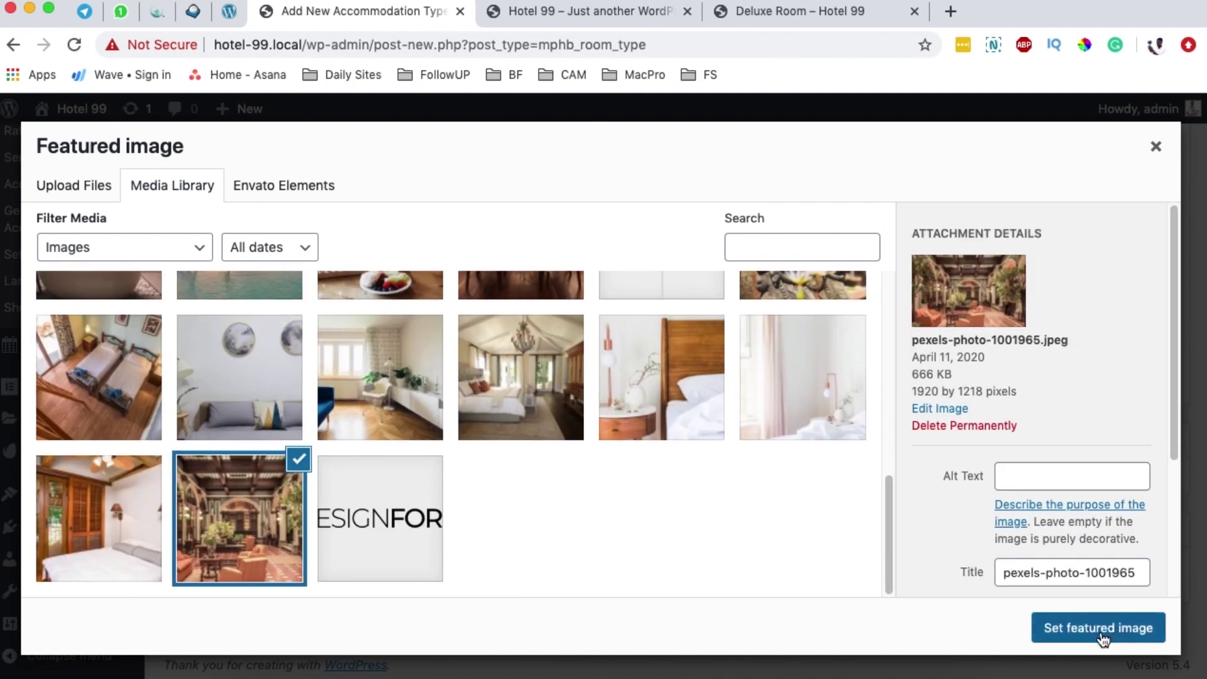
{"action": "left_click", "coordinate": [1108, 635]}
{"action": "scroll", "coordinate": [1006, 546], "scroll_direction": "down", "scroll_amount": 2}
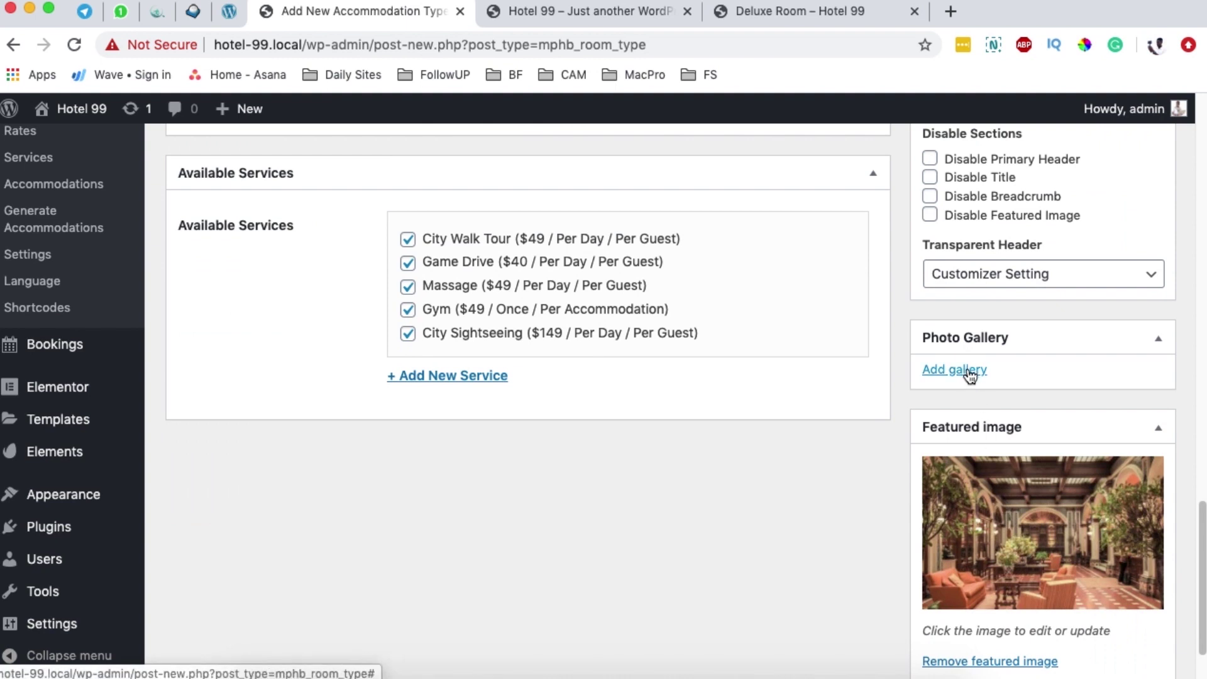
{"action": "left_click", "coordinate": [767, 12]}
{"action": "scroll", "coordinate": [577, 343], "scroll_direction": "up", "scroll_amount": 10}
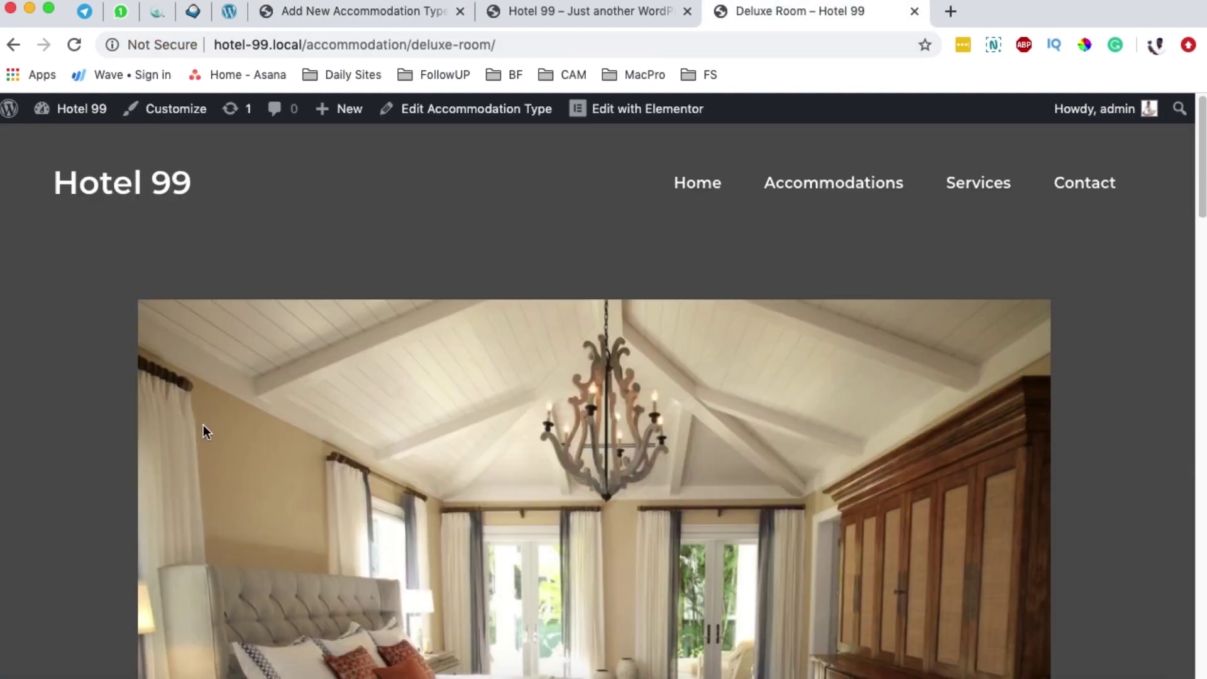
{"action": "scroll", "coordinate": [203, 425], "scroll_direction": "down", "scroll_amount": 5}
{"action": "scroll", "coordinate": [414, 357], "scroll_direction": "down", "scroll_amount": 8}
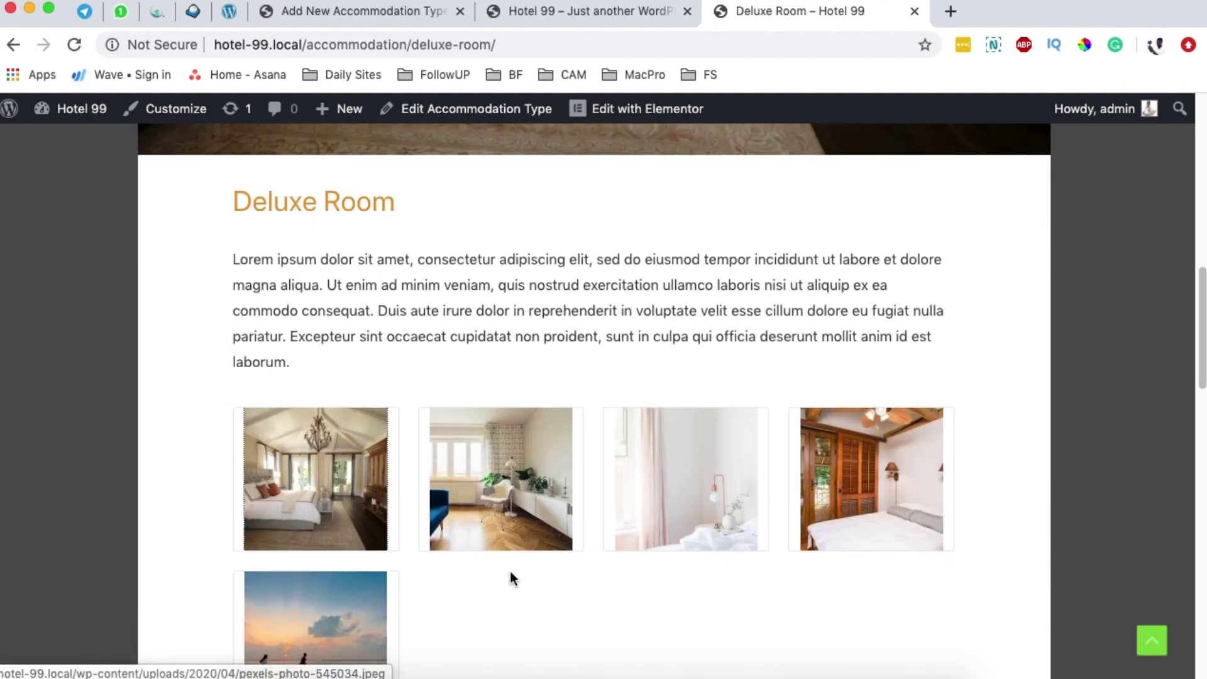
{"action": "scroll", "coordinate": [440, 576], "scroll_direction": "down", "scroll_amount": 2}
{"action": "left_click", "coordinate": [363, 383]}
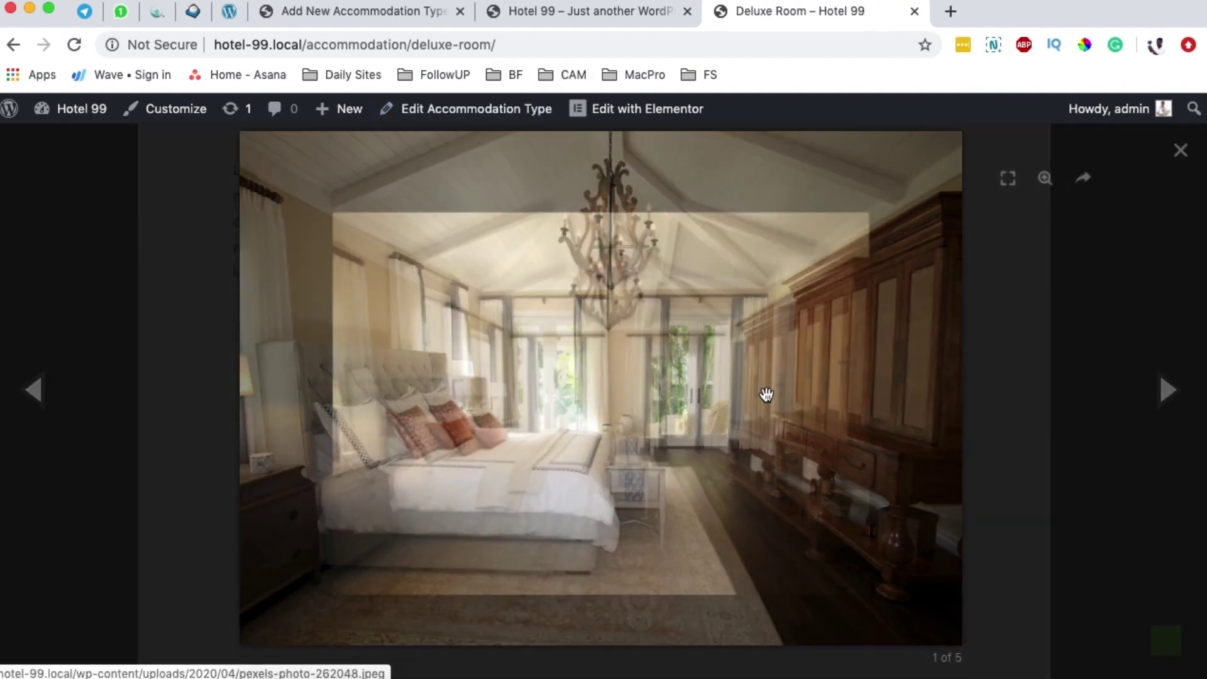
{"action": "left_click", "coordinate": [1166, 386]}
{"action": "left_click", "coordinate": [1165, 389]}
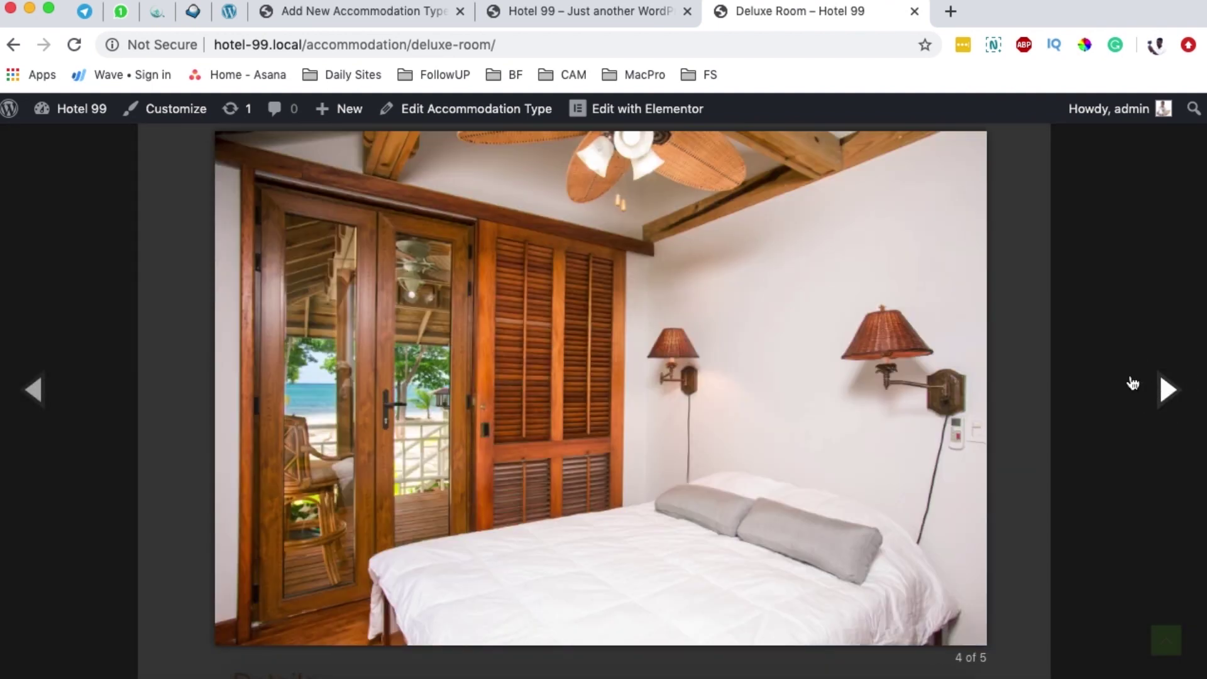
Open the Executive type's photo gallery picker and select the champagne breakfast and dining room photos
{"action": "left_click", "coordinate": [392, 12]}
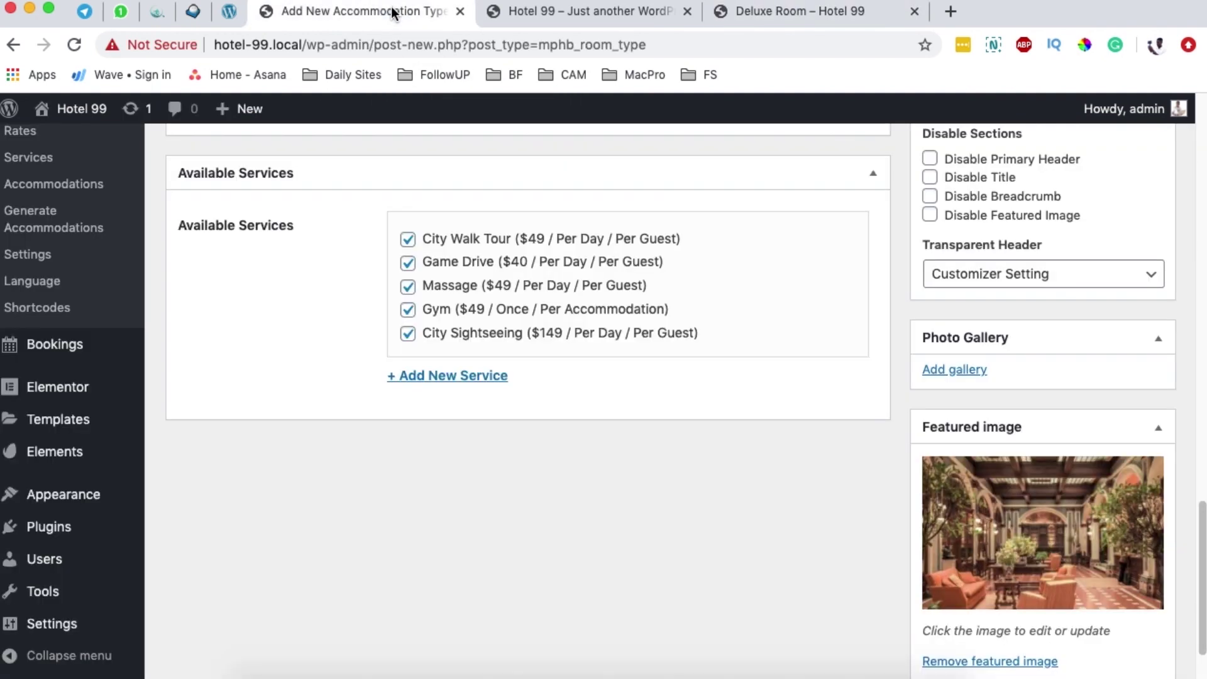
{"action": "left_click", "coordinate": [944, 370]}
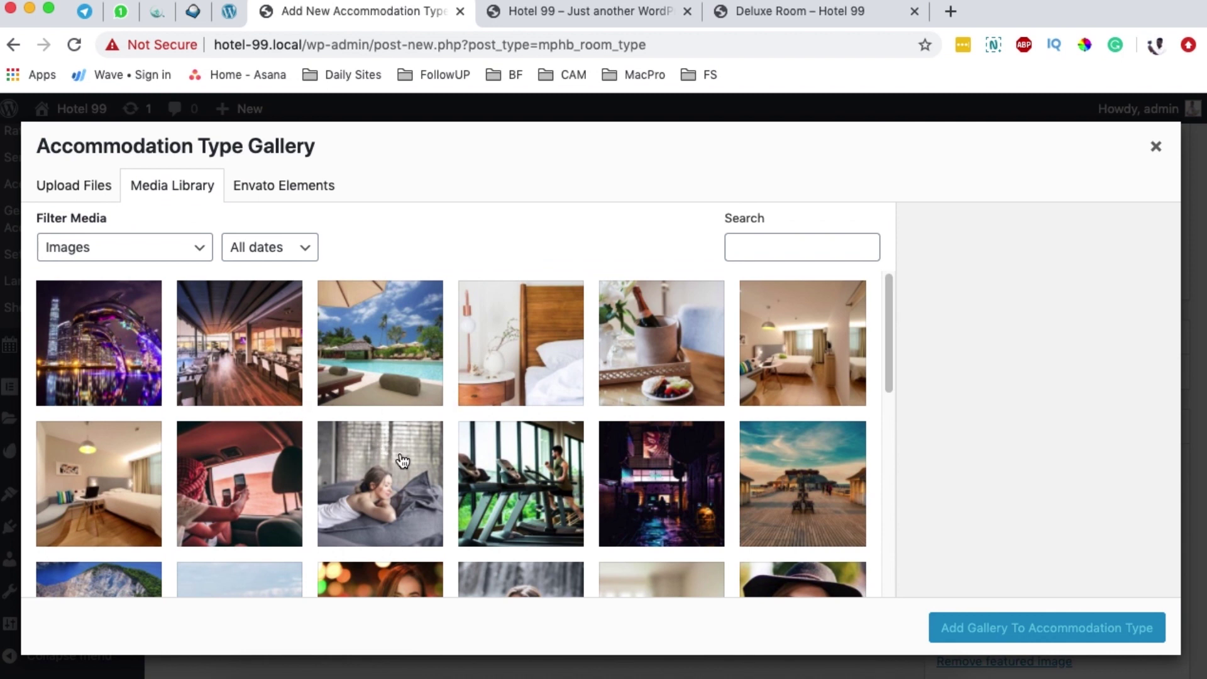
{"action": "scroll", "coordinate": [408, 456], "scroll_direction": "down", "scroll_amount": 5}
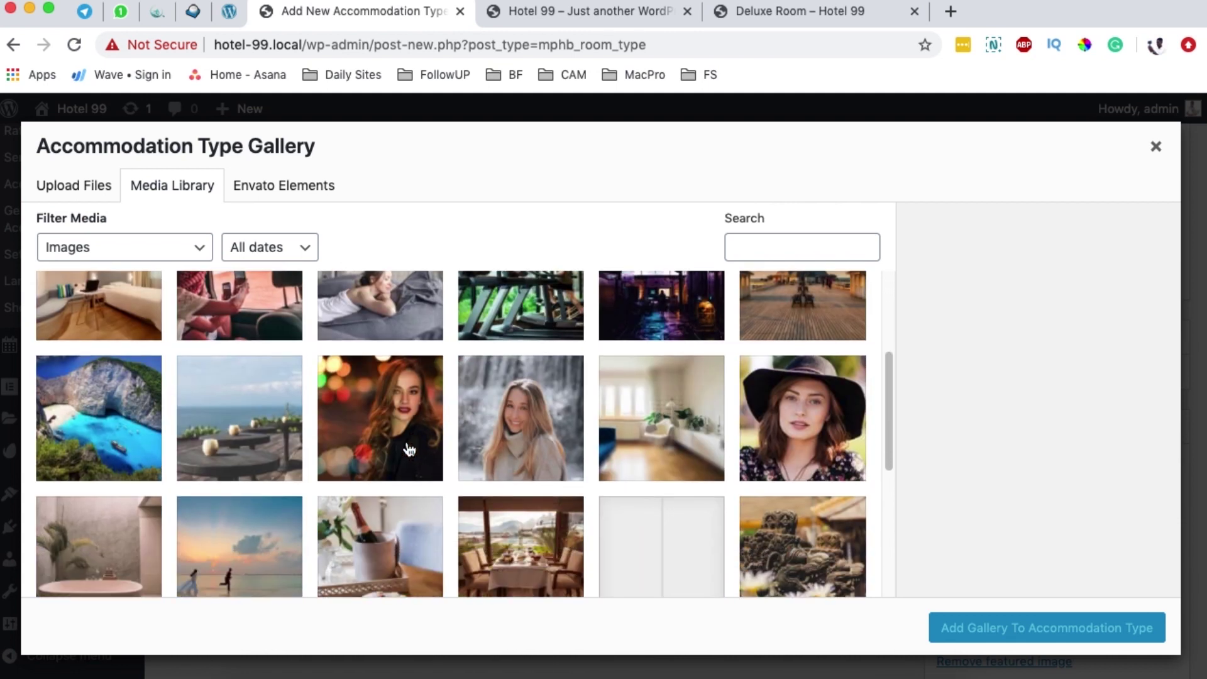
{"action": "left_click", "coordinate": [384, 471]}
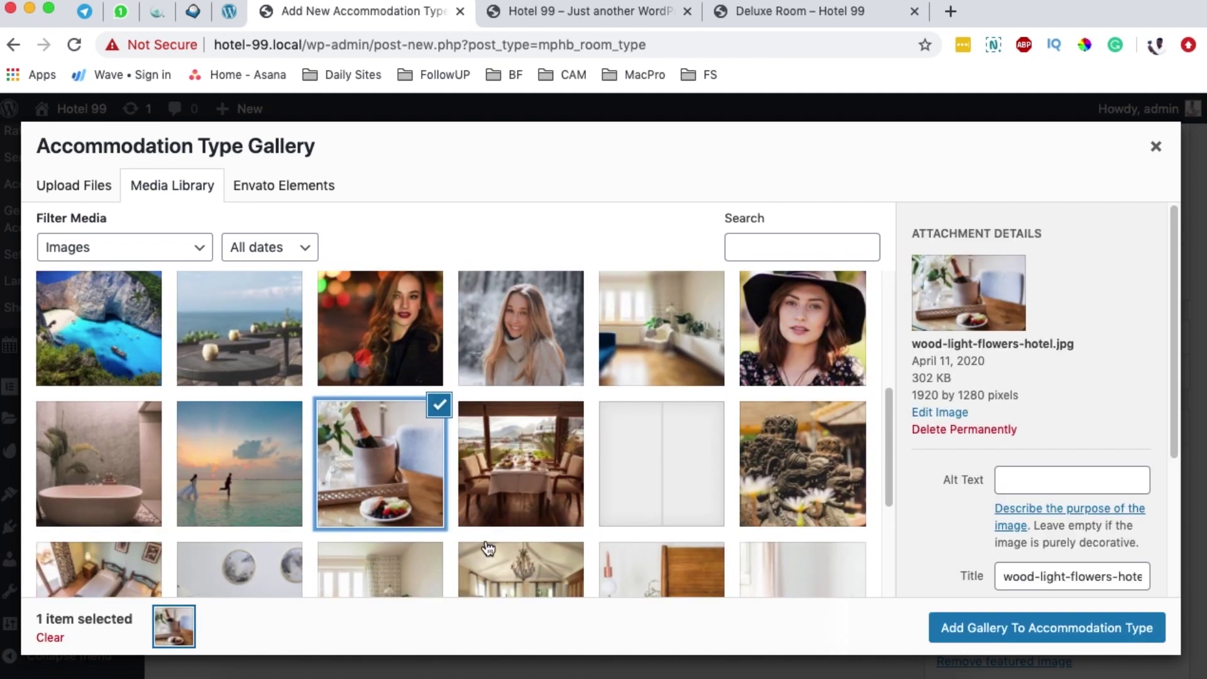
{"action": "scroll", "coordinate": [506, 495], "scroll_direction": "down", "scroll_amount": 2}
{"action": "left_click", "coordinate": [512, 393]}
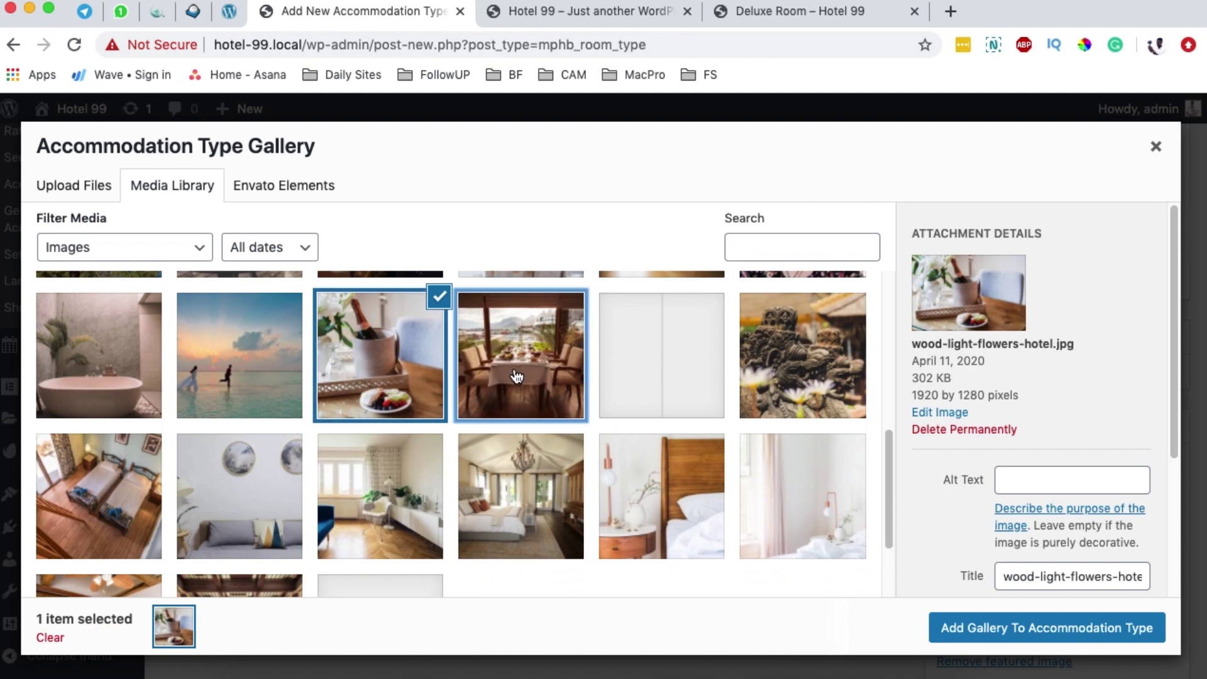
Add the wood-panelled and sheer-curtain bedroom photos, then insert all four as the gallery
{"action": "scroll", "coordinate": [534, 486], "scroll_direction": "down", "scroll_amount": 1}
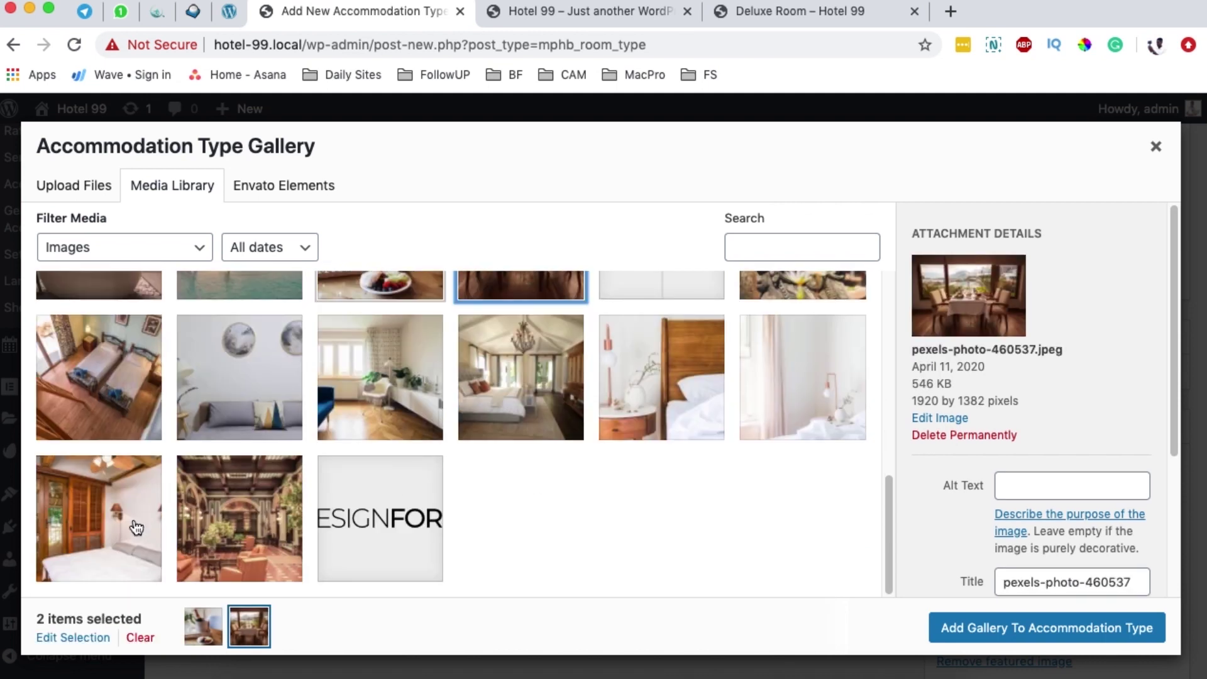
{"action": "left_click", "coordinate": [135, 527]}
{"action": "scroll", "coordinate": [612, 462], "scroll_direction": "up", "scroll_amount": 1}
{"action": "left_click", "coordinate": [796, 412]}
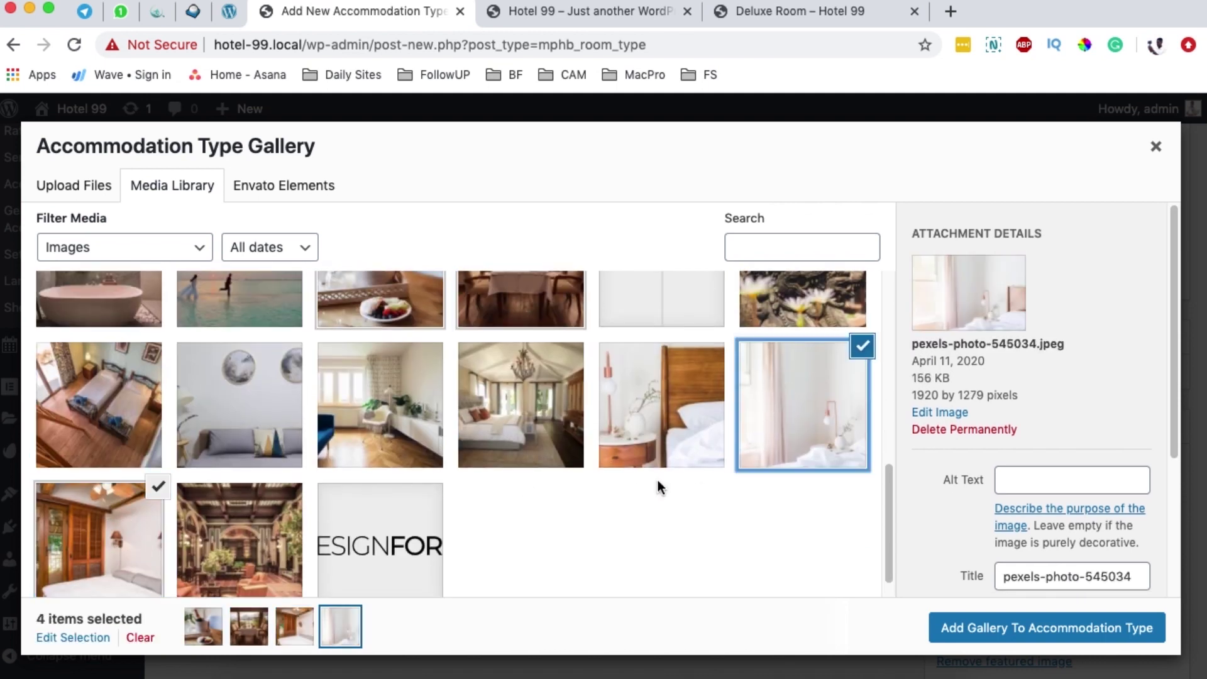
{"action": "scroll", "coordinate": [581, 486], "scroll_direction": "up", "scroll_amount": 2}
{"action": "scroll", "coordinate": [583, 486], "scroll_direction": "up", "scroll_amount": 5}
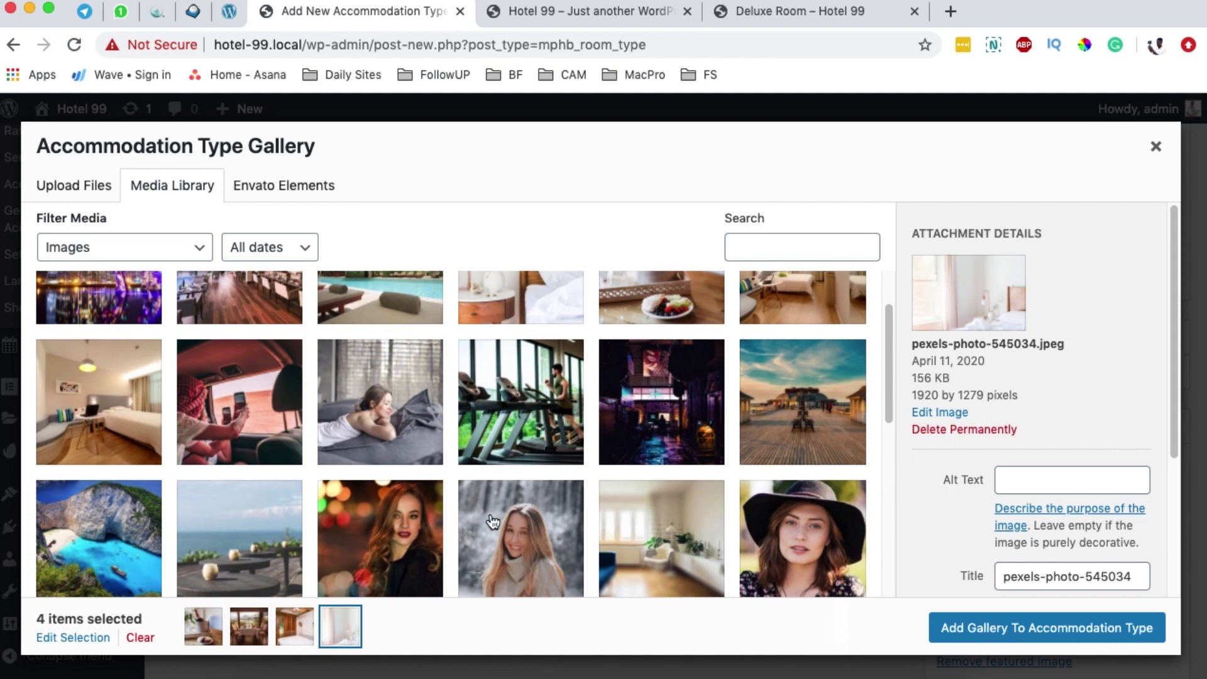
{"action": "scroll", "coordinate": [488, 525], "scroll_direction": "up", "scroll_amount": 1}
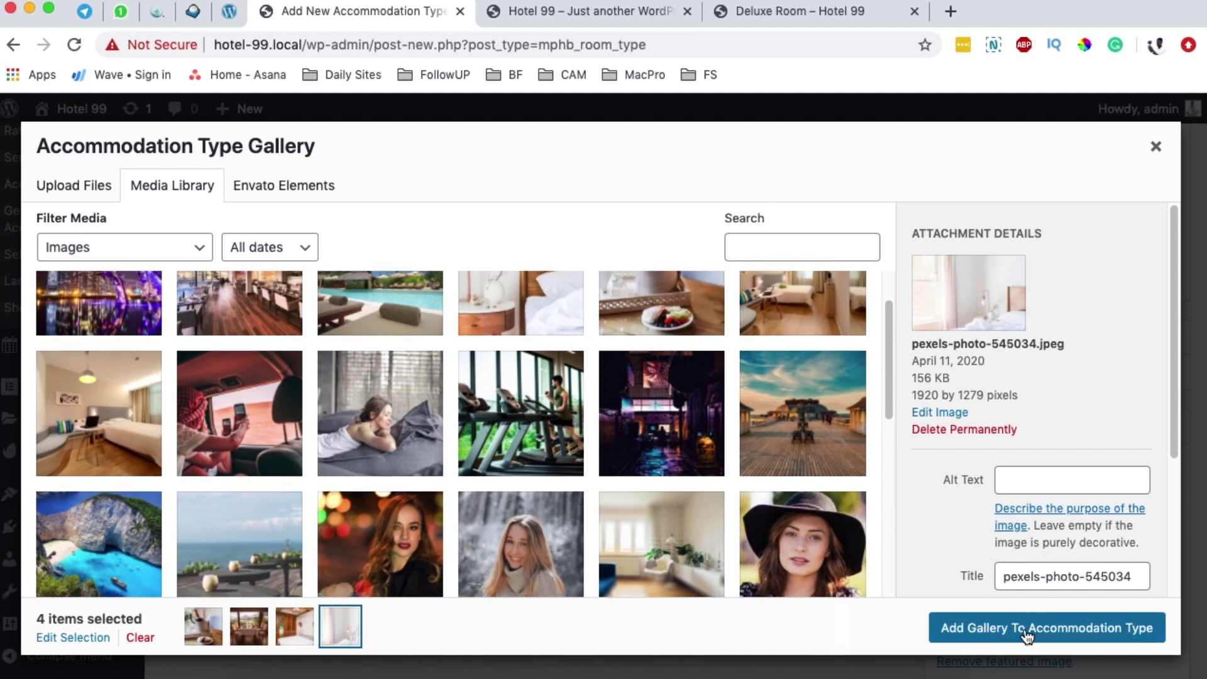
{"action": "left_click", "coordinate": [1032, 636]}
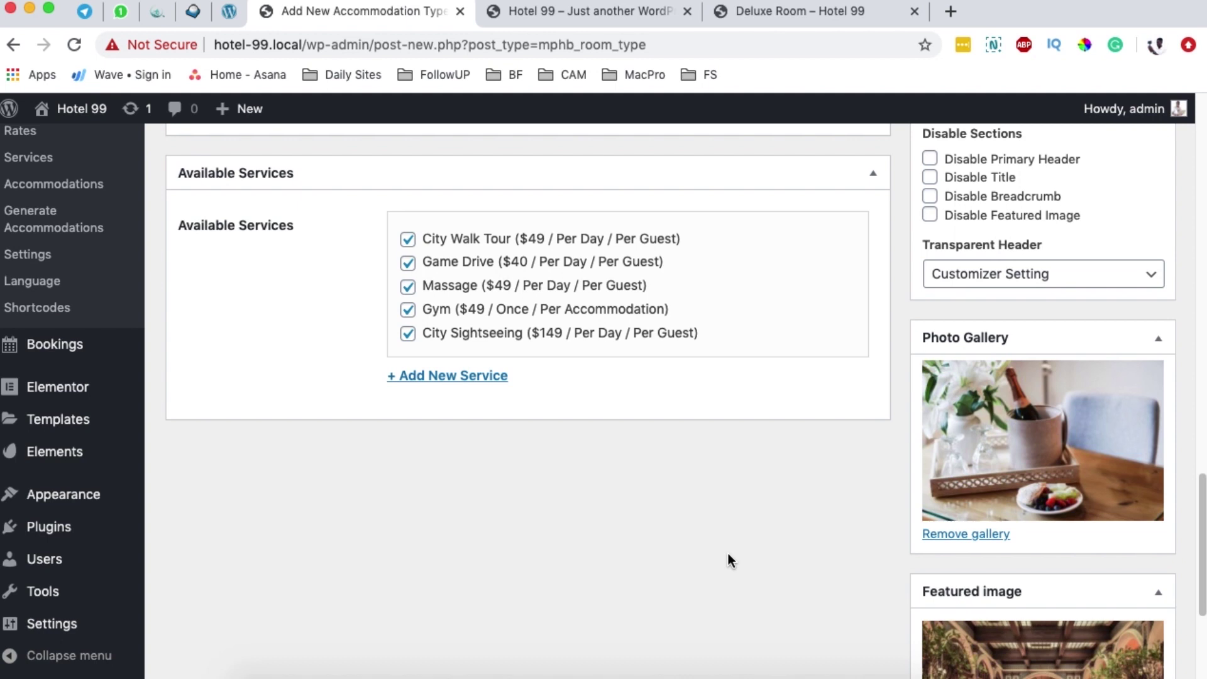
Publish the new Executive accommodation type
{"action": "scroll", "coordinate": [730, 553], "scroll_direction": "up", "scroll_amount": 10}
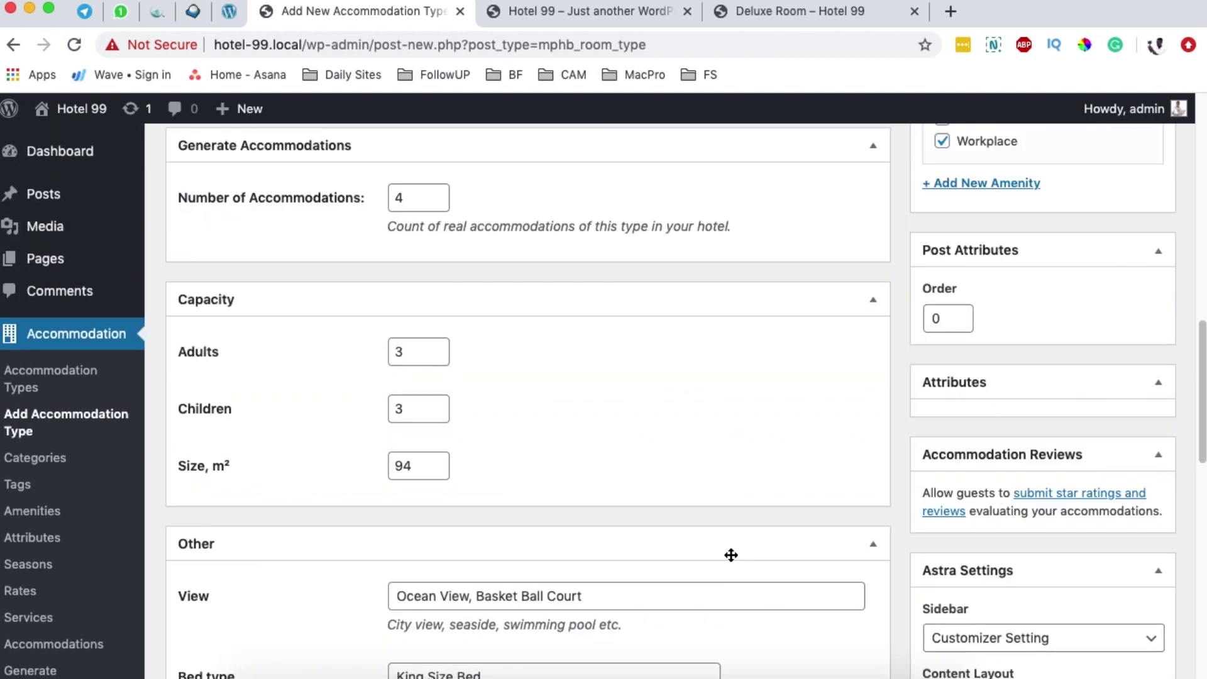
{"action": "scroll", "coordinate": [730, 554], "scroll_direction": "up", "scroll_amount": 6}
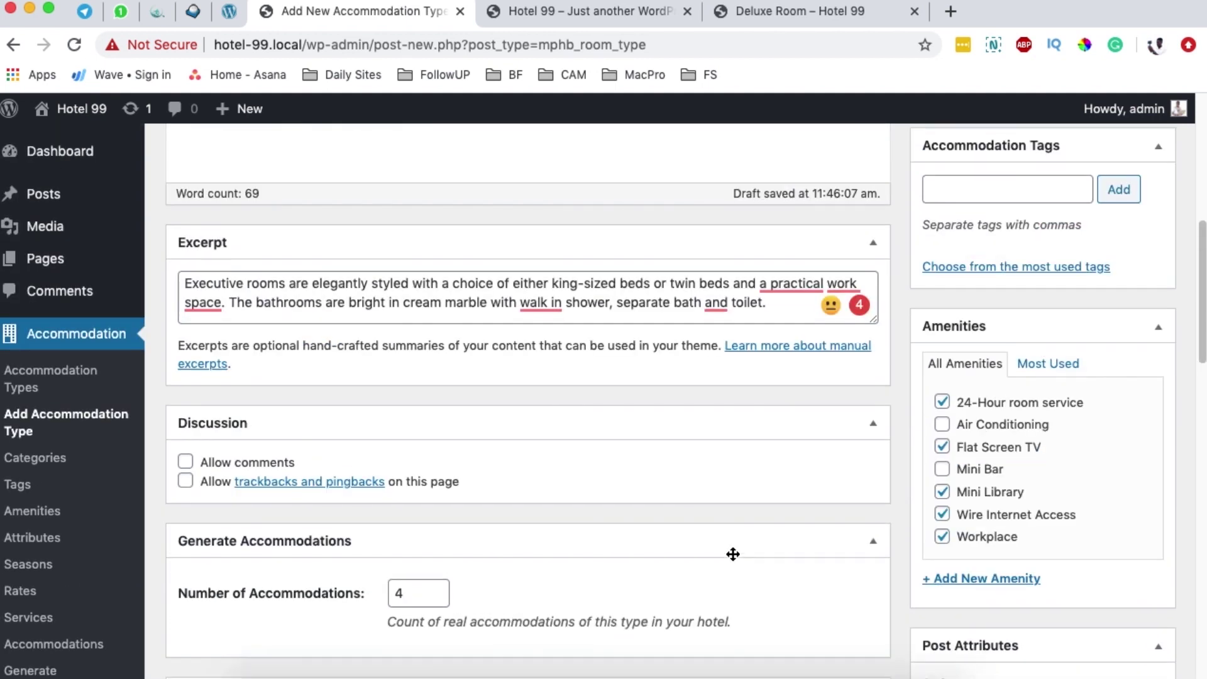
{"action": "scroll", "coordinate": [732, 554], "scroll_direction": "up", "scroll_amount": 10}
{"action": "left_click", "coordinate": [1129, 384]}
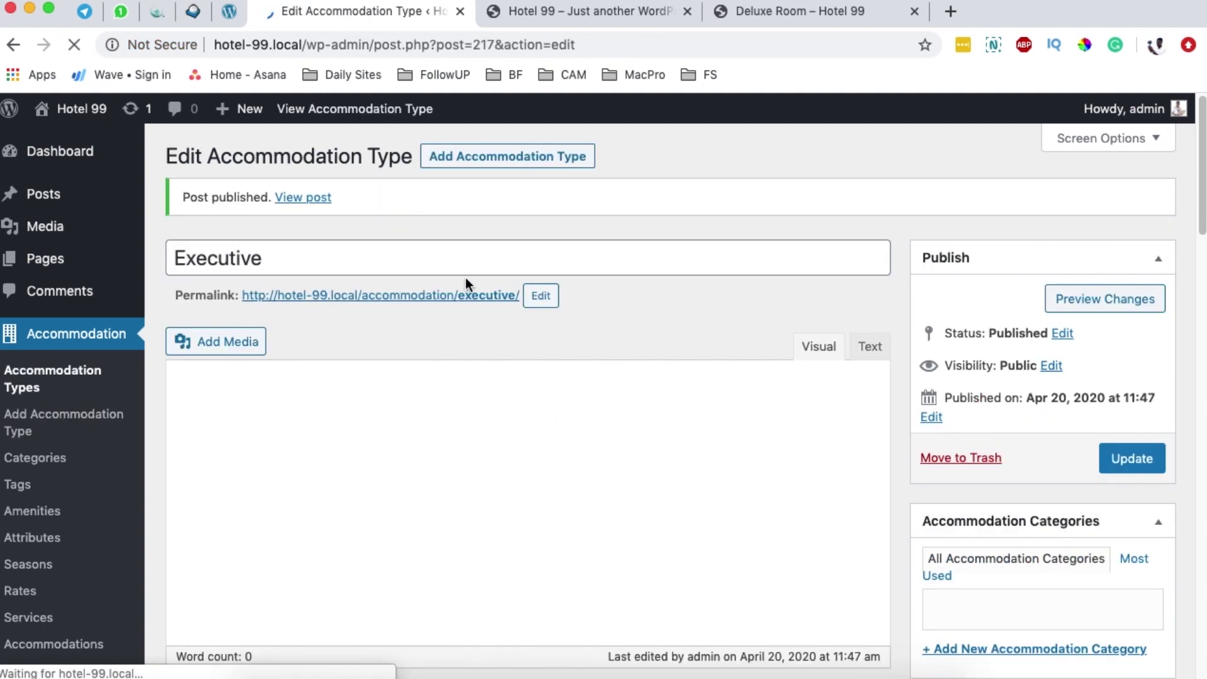
Rename the type to 'Executive Room', save the update, and go to the Accommodation Types list
{"action": "left_click", "coordinate": [290, 268]}
{"action": "type", "text": "Room"}
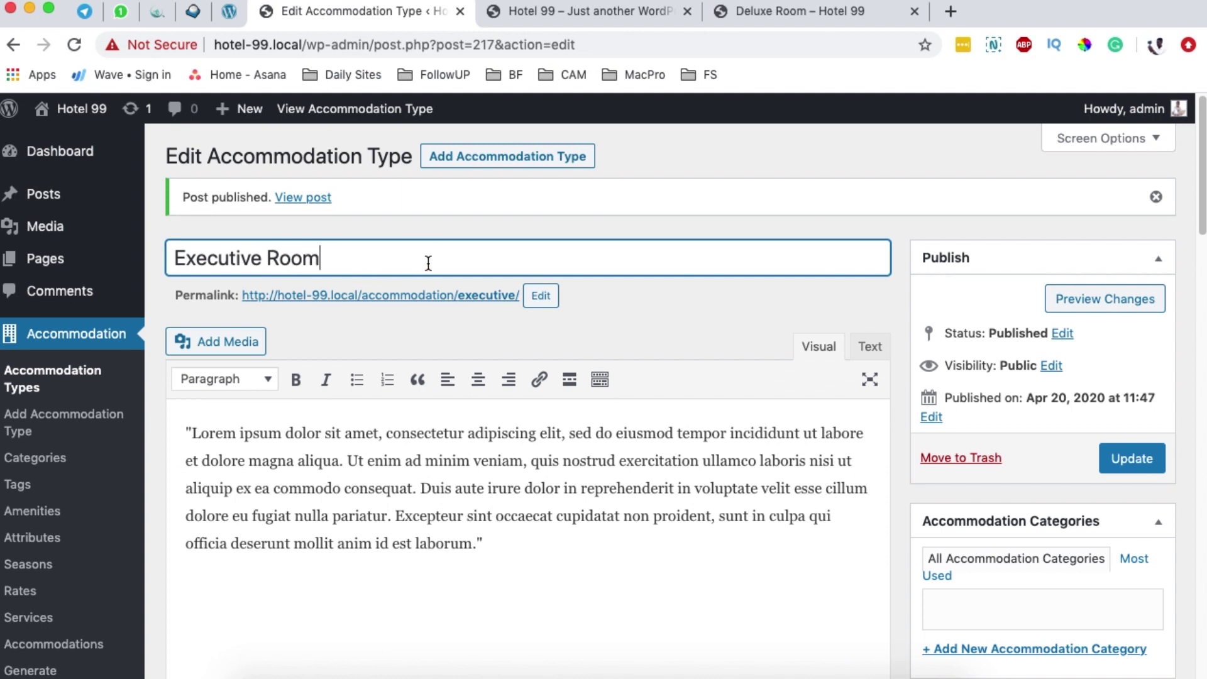
{"action": "left_click", "coordinate": [639, 310]}
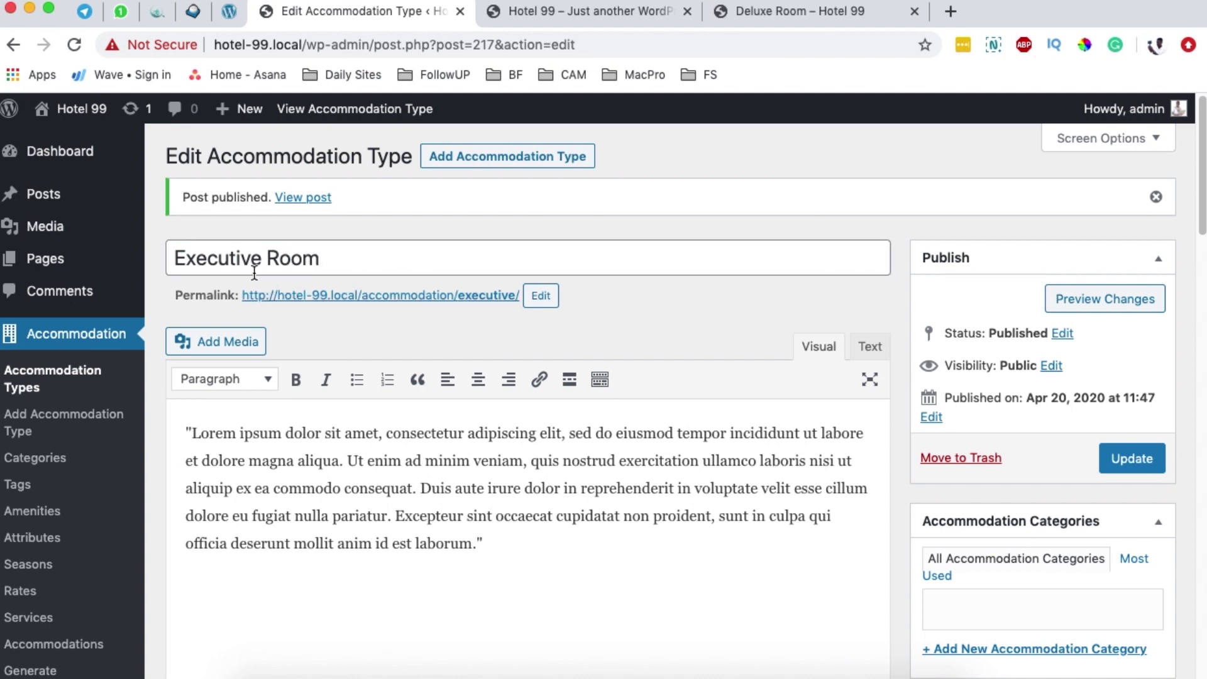
{"action": "left_click", "coordinate": [1135, 457]}
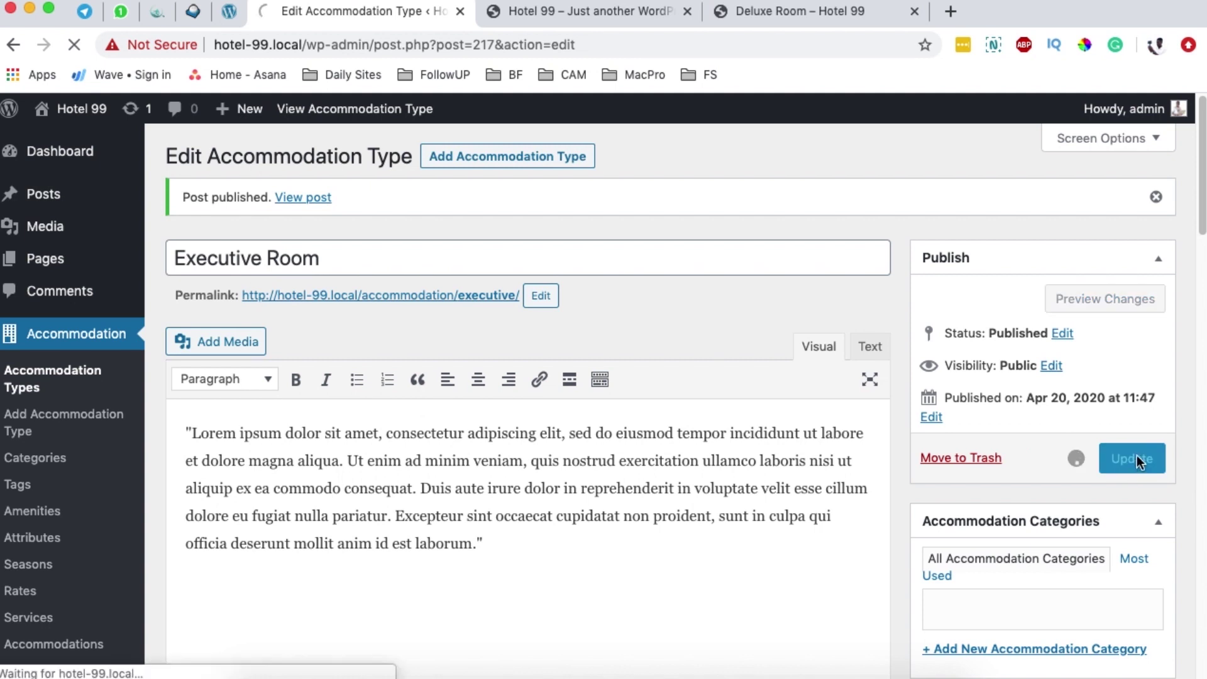
{"action": "left_click", "coordinate": [42, 382]}
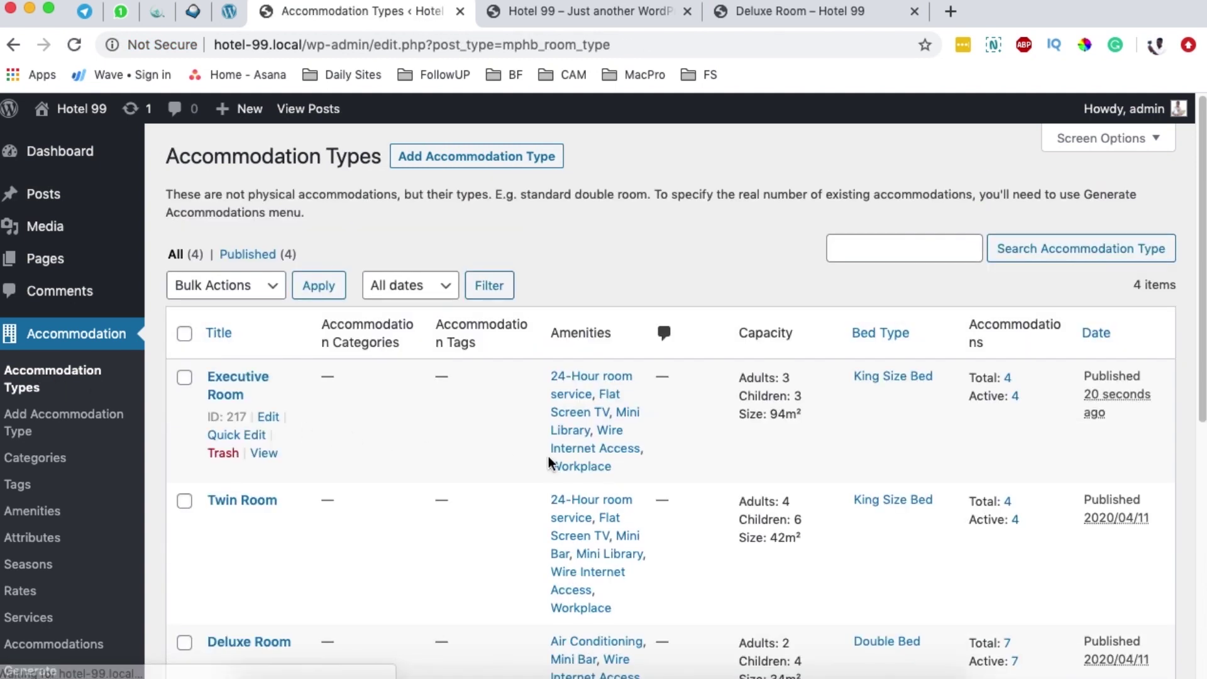
Open the Executive Room's public page in a new tab and look over its layout
{"action": "left_click", "coordinate": [272, 459], "text": "super"}
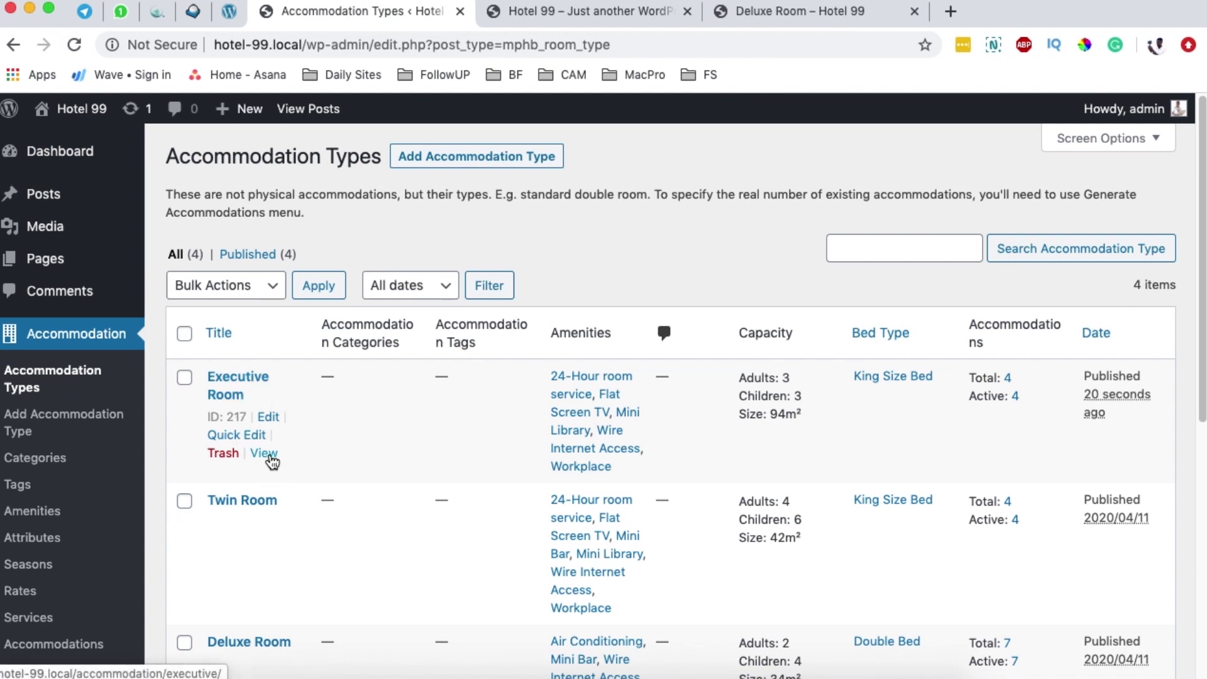
{"action": "left_click", "coordinate": [528, 17]}
{"action": "scroll", "coordinate": [653, 391], "scroll_direction": "down", "scroll_amount": 10}
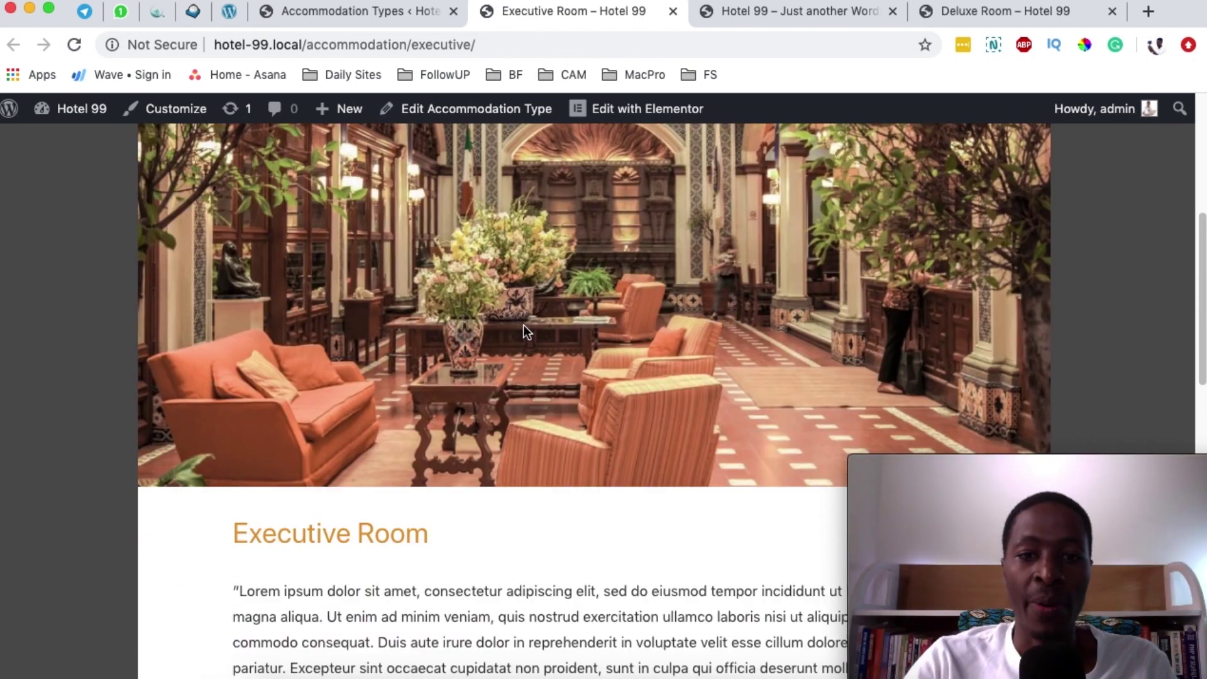
{"action": "scroll", "coordinate": [527, 322], "scroll_direction": "down", "scroll_amount": 10}
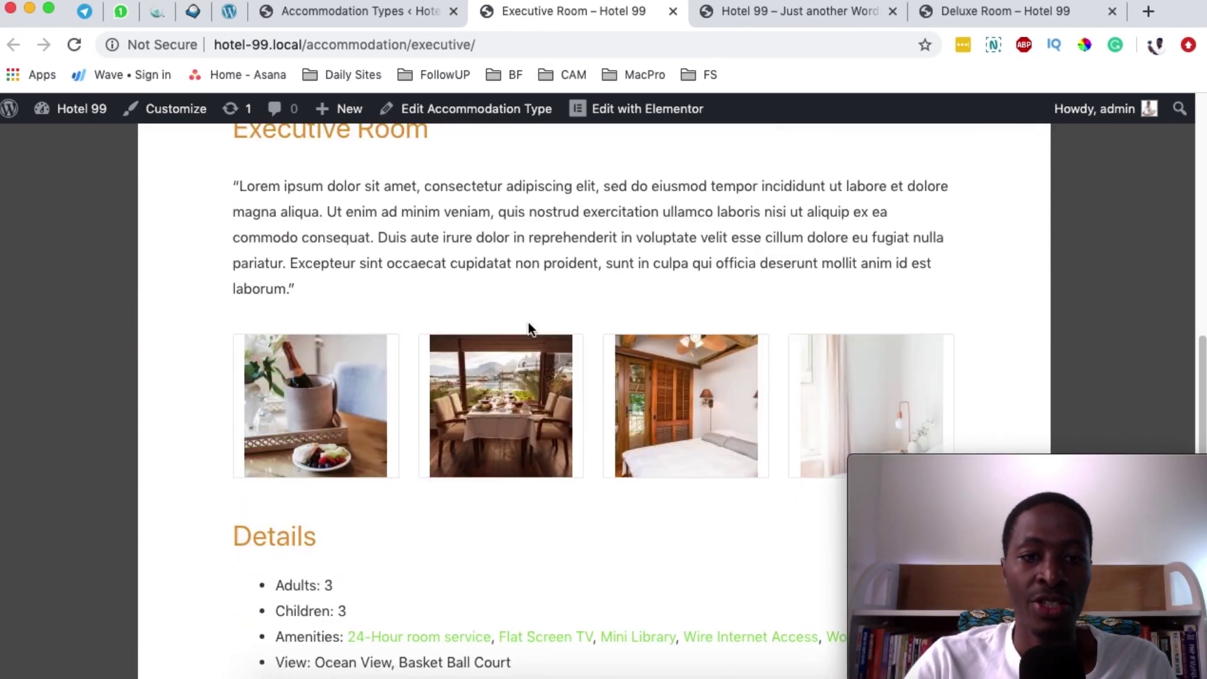
{"action": "scroll", "coordinate": [530, 319], "scroll_direction": "up", "scroll_amount": 1}
Highlight the room description and the Adults count in the details on the Executive Room page
{"action": "left_click_drag", "start_coordinate": [232, 221], "coordinate": [453, 301]}
{"action": "scroll", "coordinate": [454, 299], "scroll_direction": "down", "scroll_amount": 8}
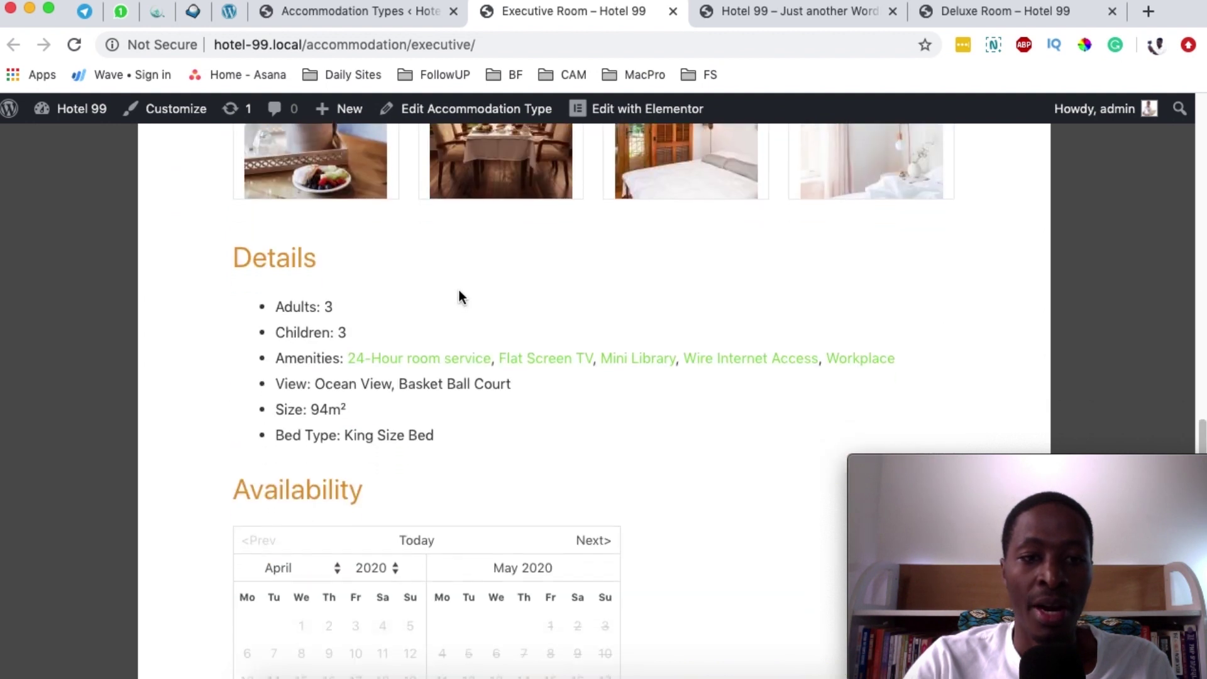
{"action": "left_click_drag", "start_coordinate": [284, 306], "coordinate": [367, 327]}
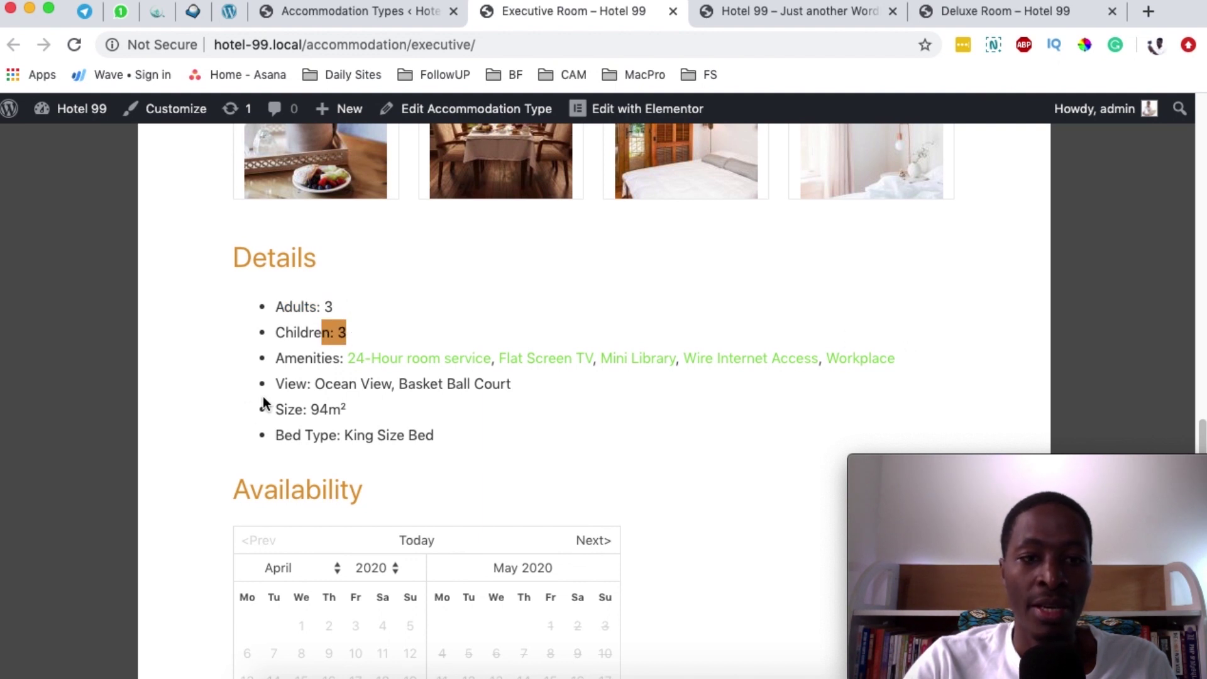
{"action": "left_click", "coordinate": [288, 387]}
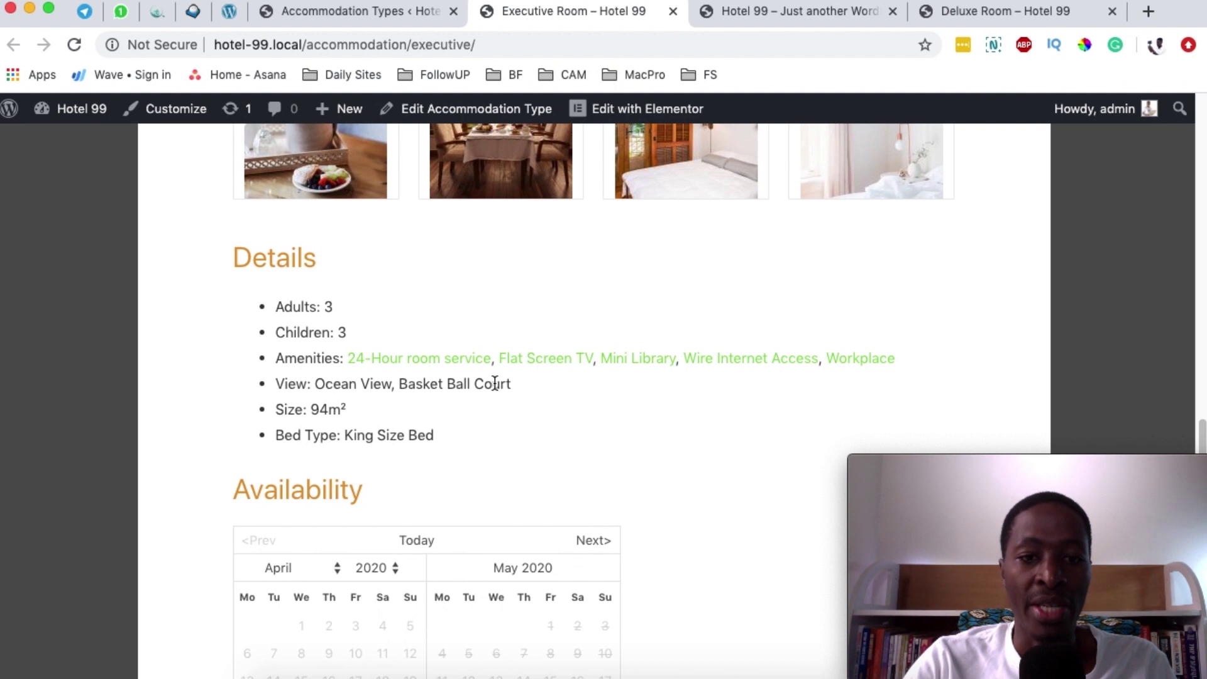
{"action": "scroll", "coordinate": [440, 402], "scroll_direction": "down", "scroll_amount": 1}
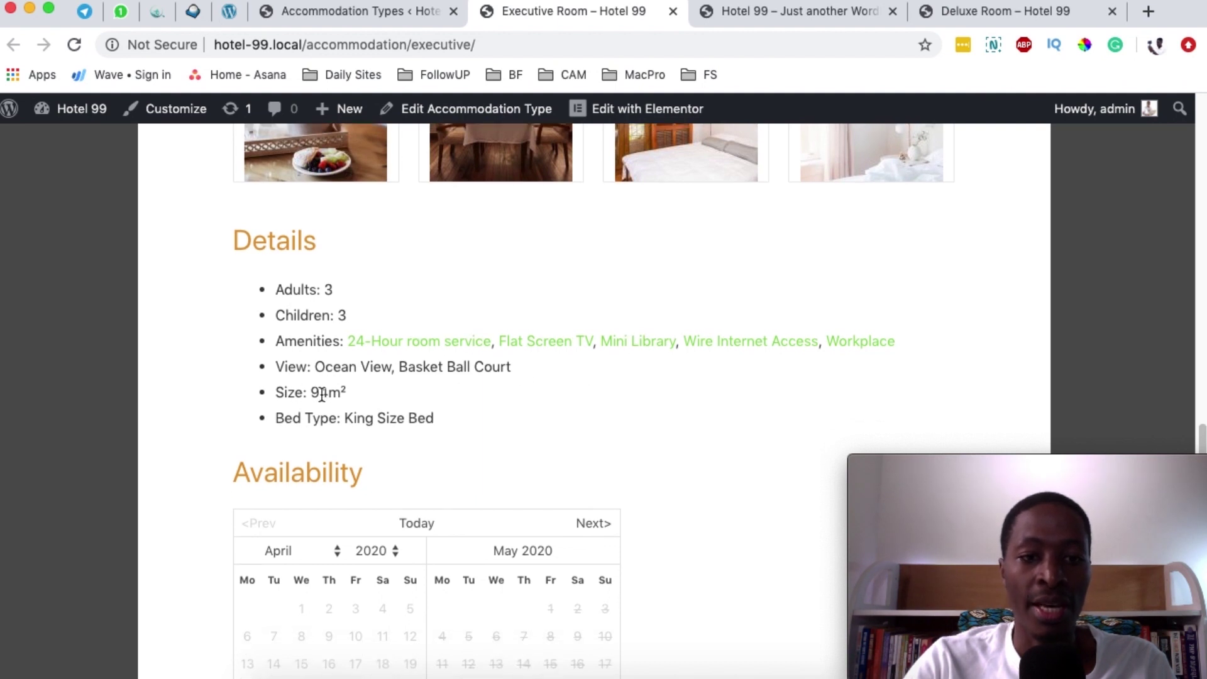
{"action": "scroll", "coordinate": [450, 404], "scroll_direction": "down", "scroll_amount": 5}
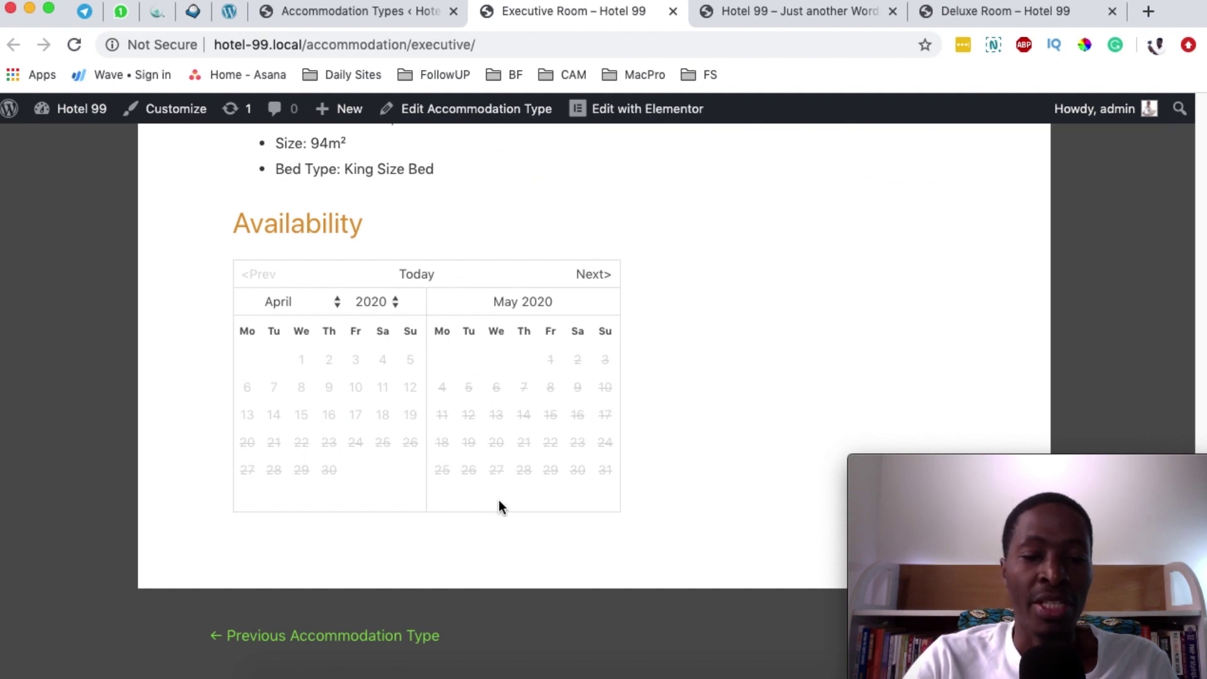
Compare the Executive Room page with the Deluxe Room page, then return to Executive Room
{"action": "left_click", "coordinate": [974, 12]}
{"action": "scroll", "coordinate": [164, 452], "scroll_direction": "down", "scroll_amount": 6}
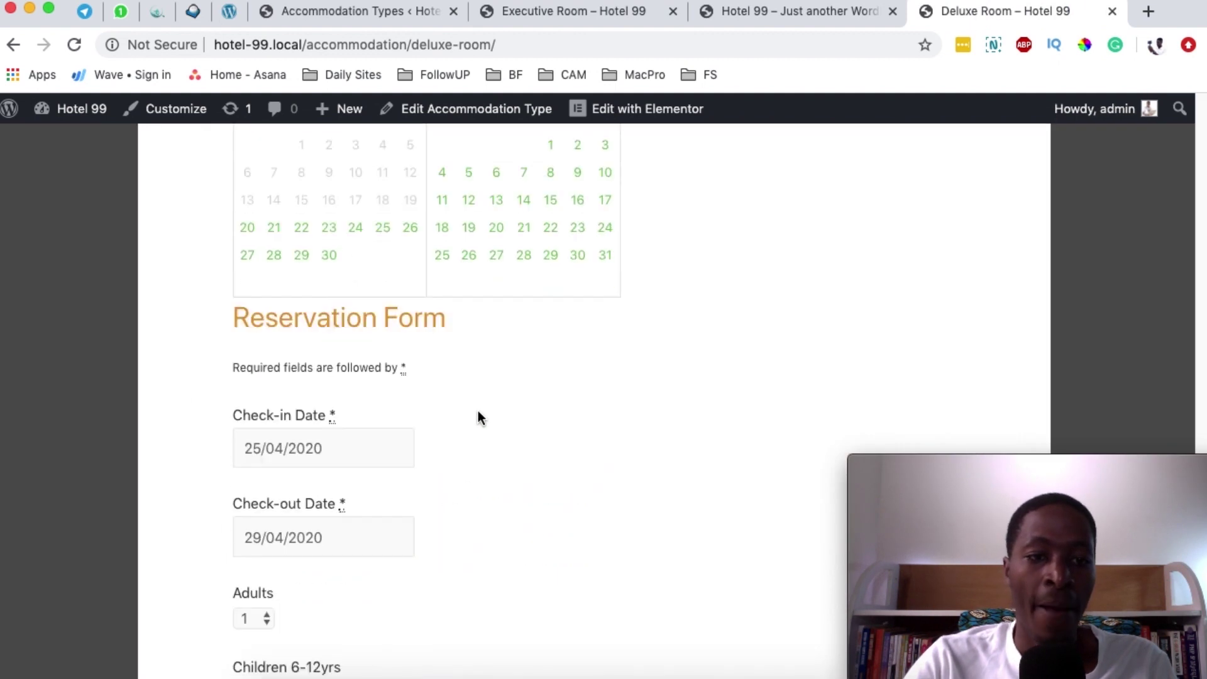
{"action": "scroll", "coordinate": [365, 359], "scroll_direction": "down", "scroll_amount": 2}
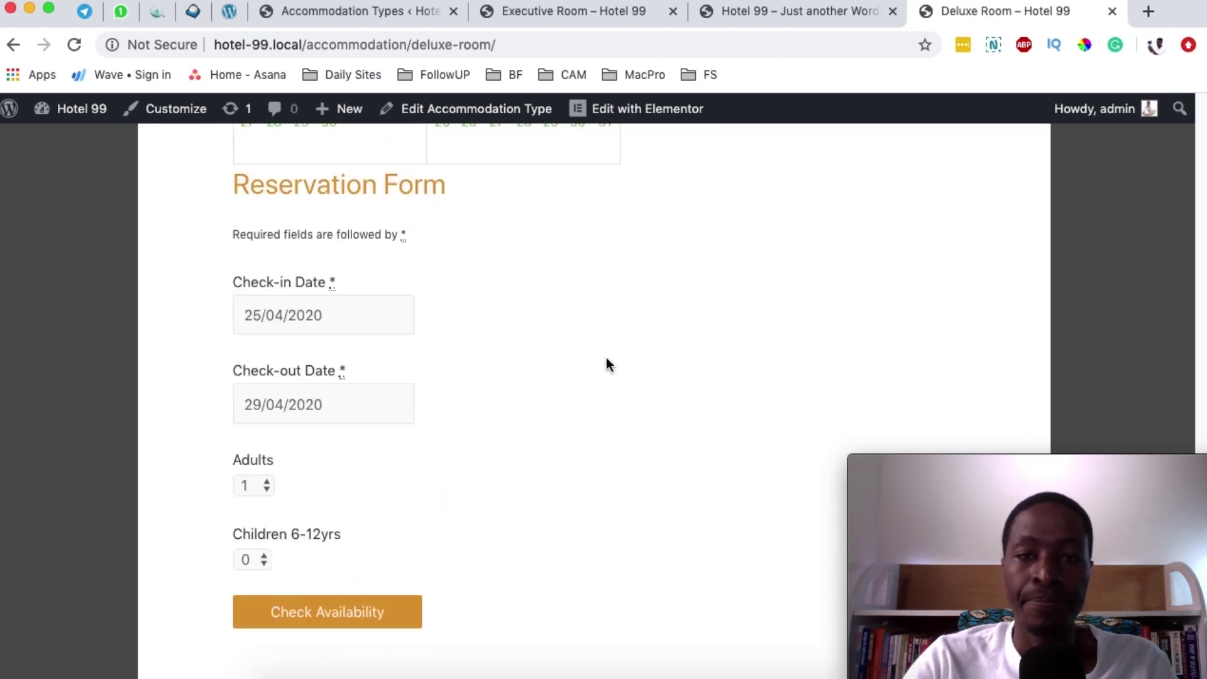
{"action": "left_click", "coordinate": [590, 15]}
{"action": "scroll", "coordinate": [523, 259], "scroll_direction": "down", "scroll_amount": 1}
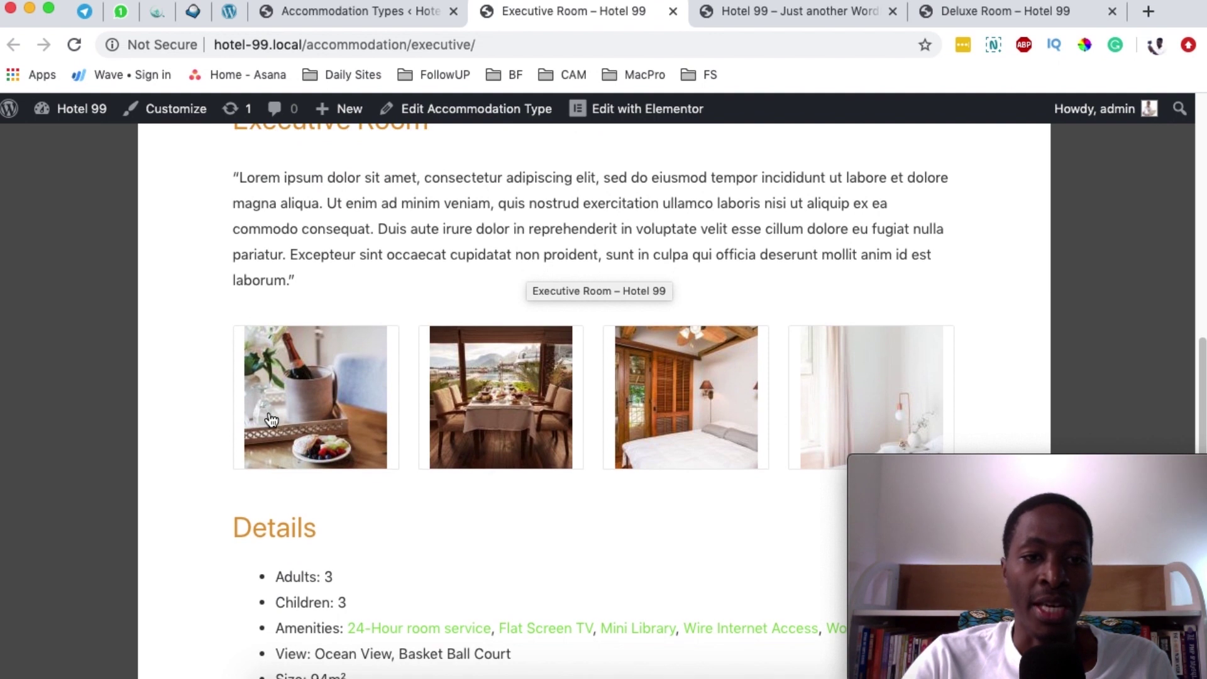
{"action": "left_click", "coordinate": [306, 393]}
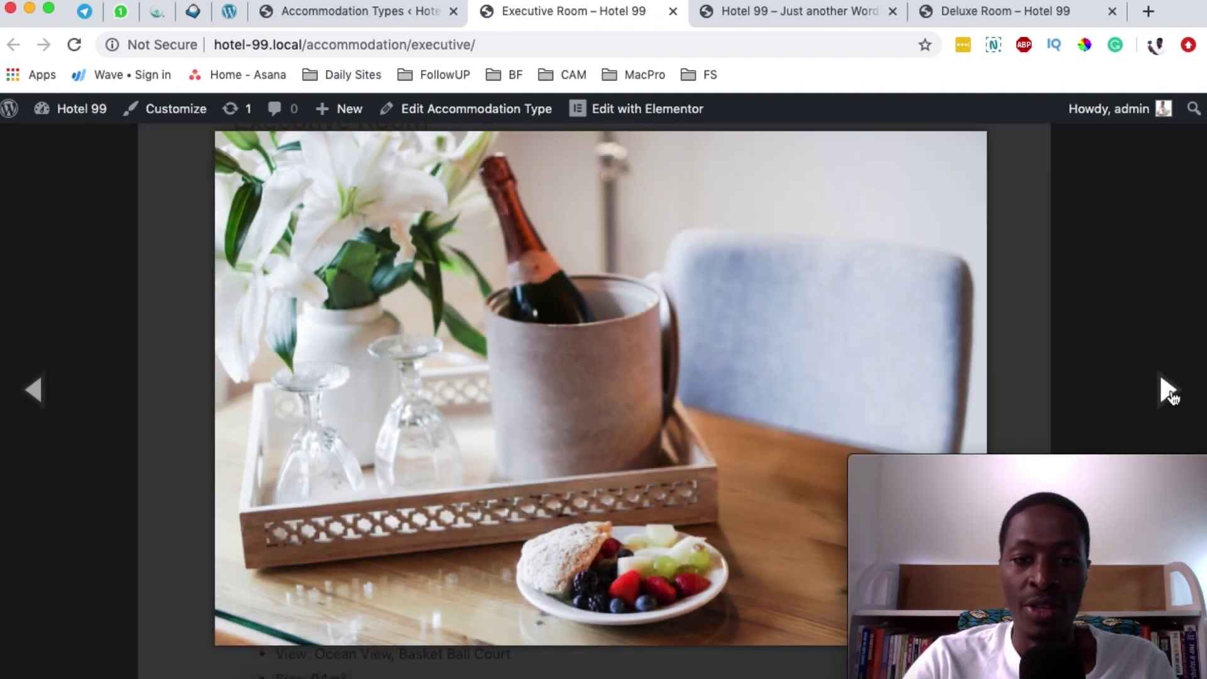
{"action": "left_click", "coordinate": [1171, 394]}
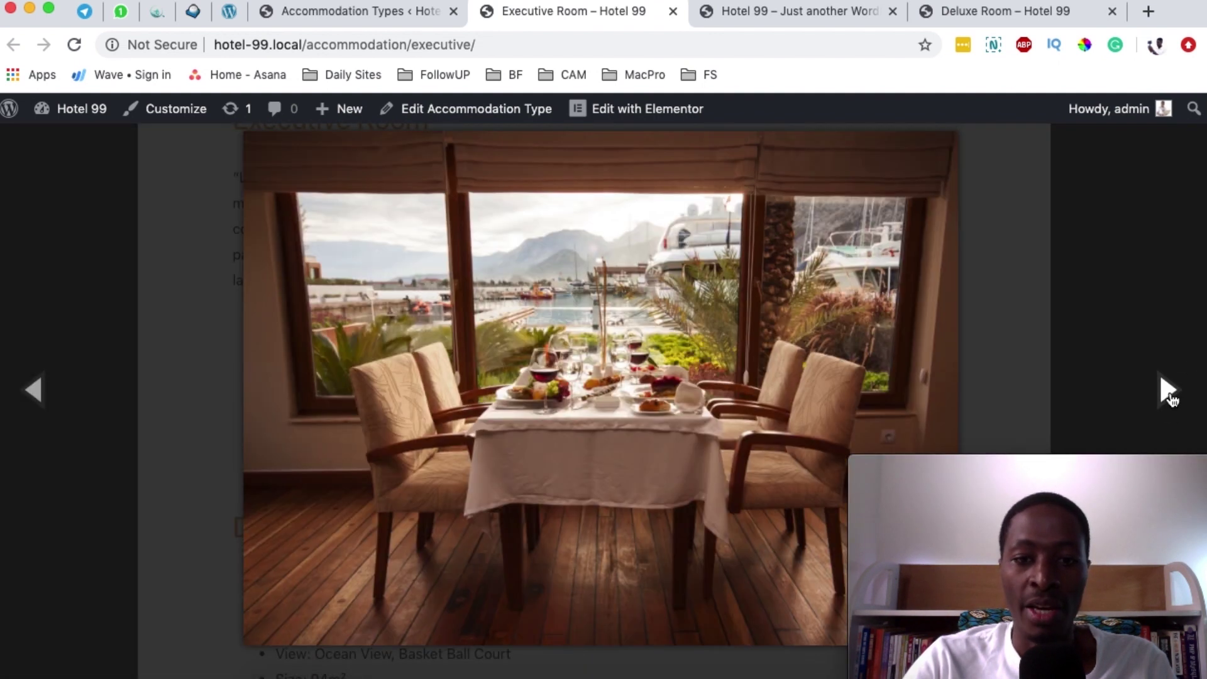
{"action": "left_click", "coordinate": [1169, 391]}
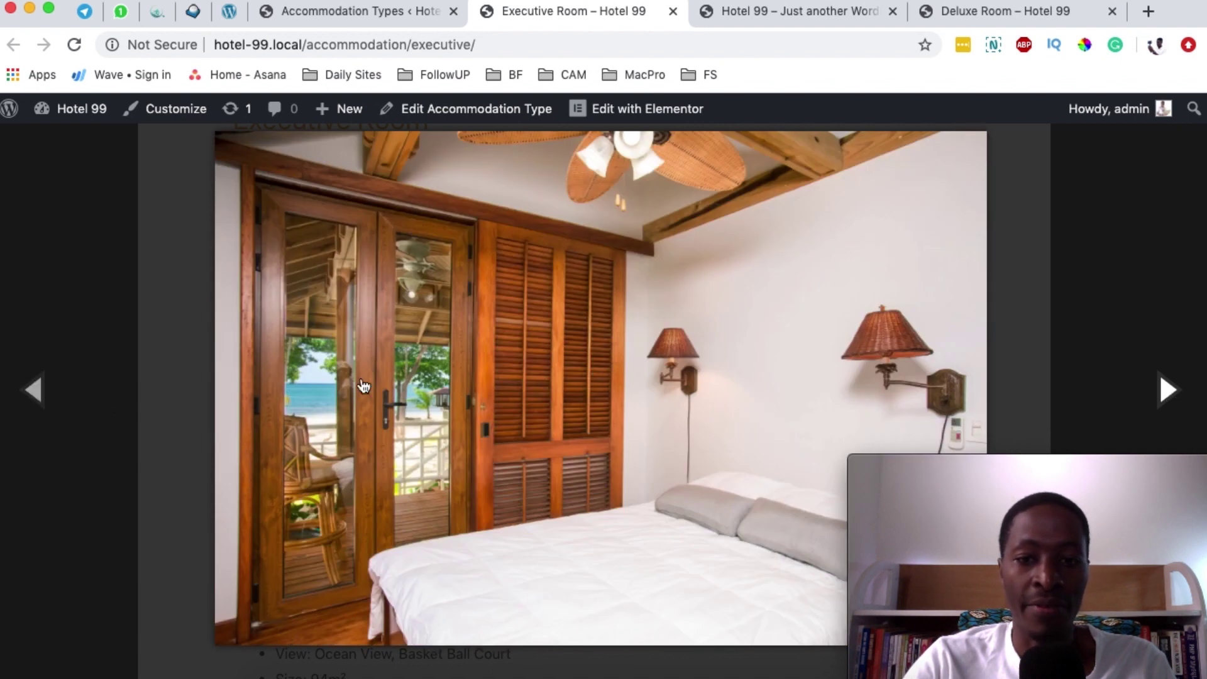
{"action": "left_click", "coordinate": [1168, 393]}
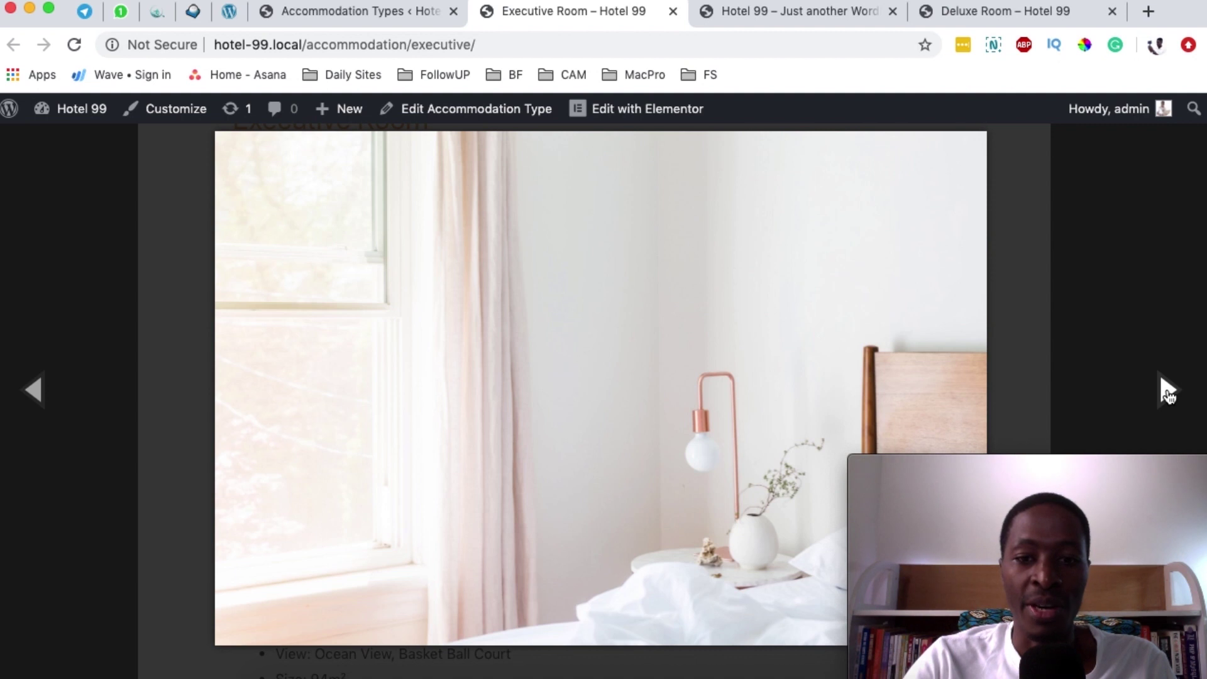
{"action": "left_click", "coordinate": [1163, 391]}
{"action": "left_click", "coordinate": [1165, 389]}
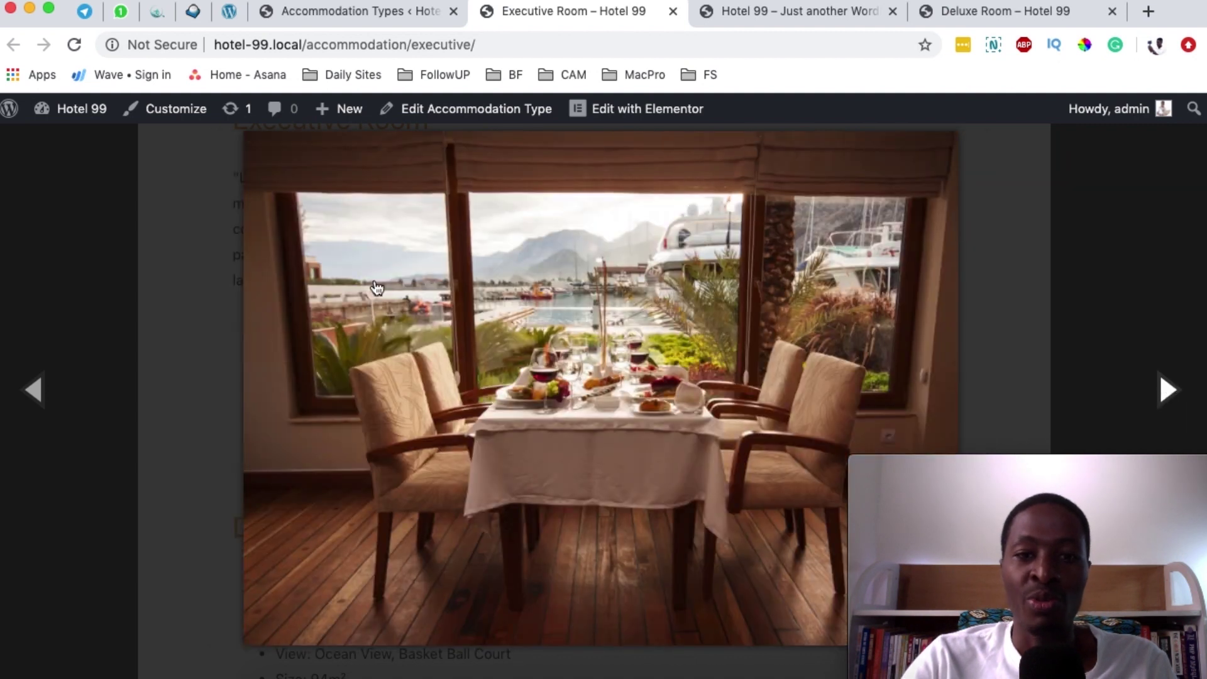
{"action": "left_click", "coordinate": [1151, 276]}
{"action": "scroll", "coordinate": [503, 463], "scroll_direction": "down", "scroll_amount": 7}
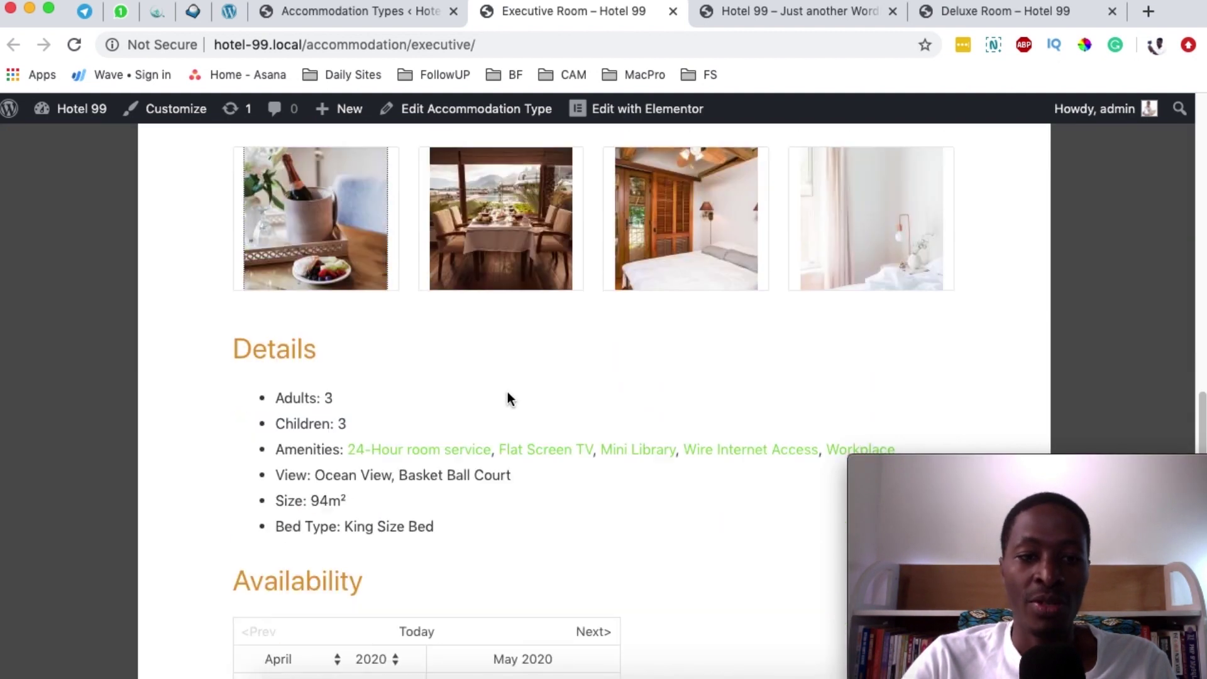